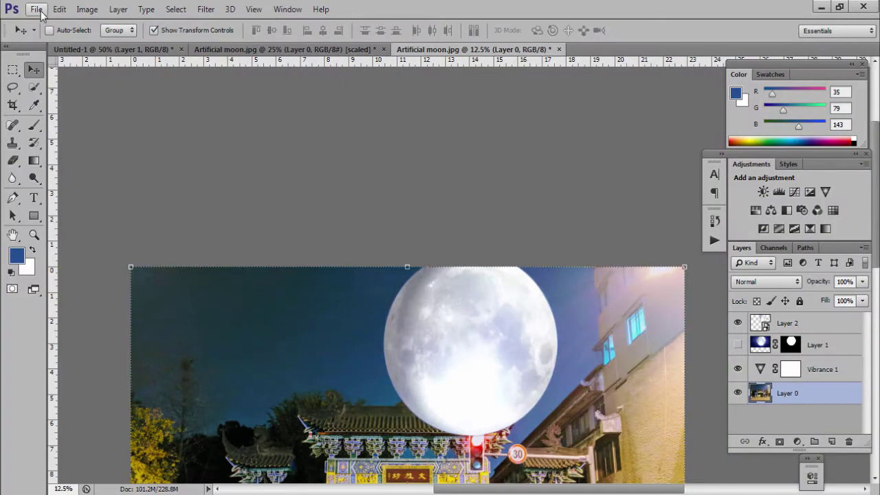
Step: Create a new 1280 × 720 px, 72 ppi document with a white background
click(36, 9)
click(50, 25)
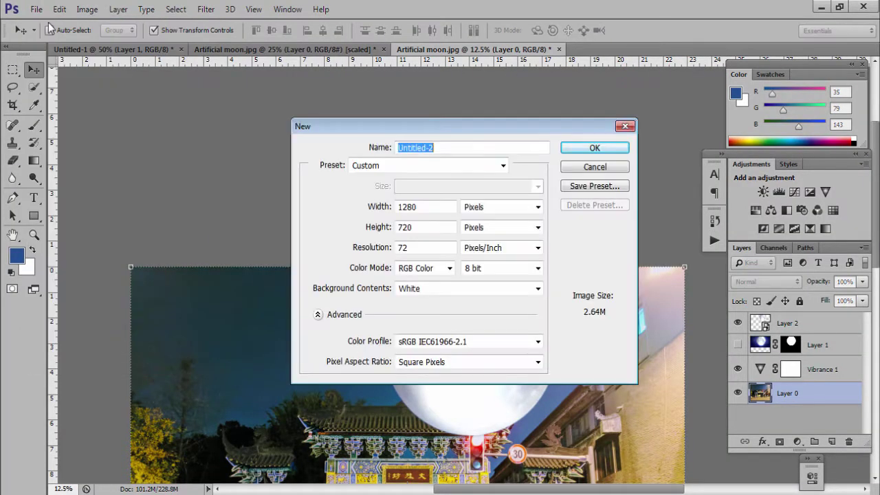
click(595, 148)
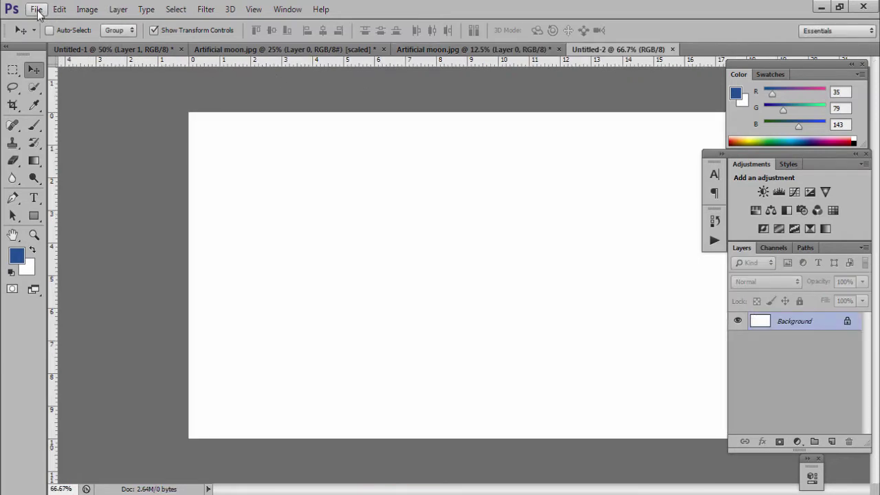
Step: Place the 'Artificial moon' photo into the new document
click(36, 9)
click(45, 230)
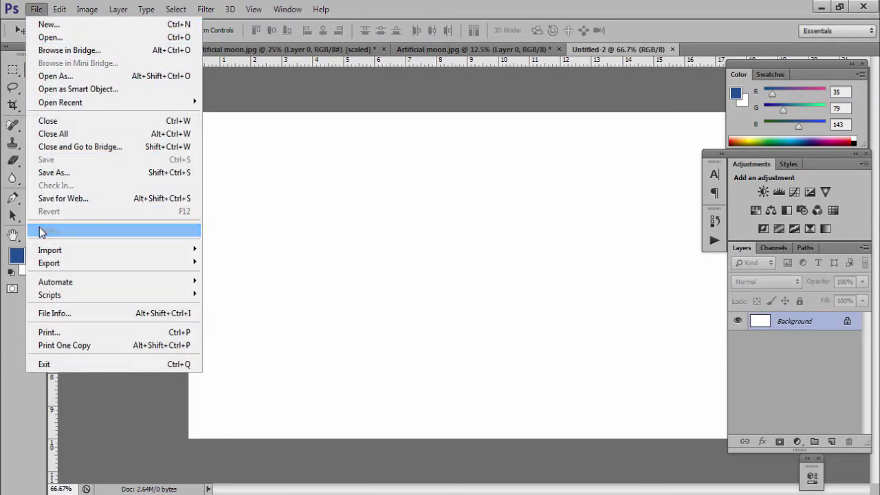
drag(615, 123, 613, 343)
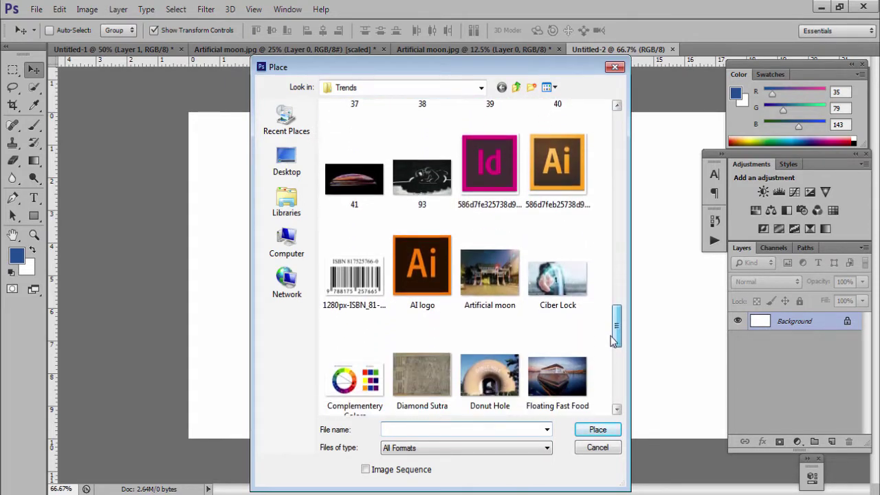
click(490, 253)
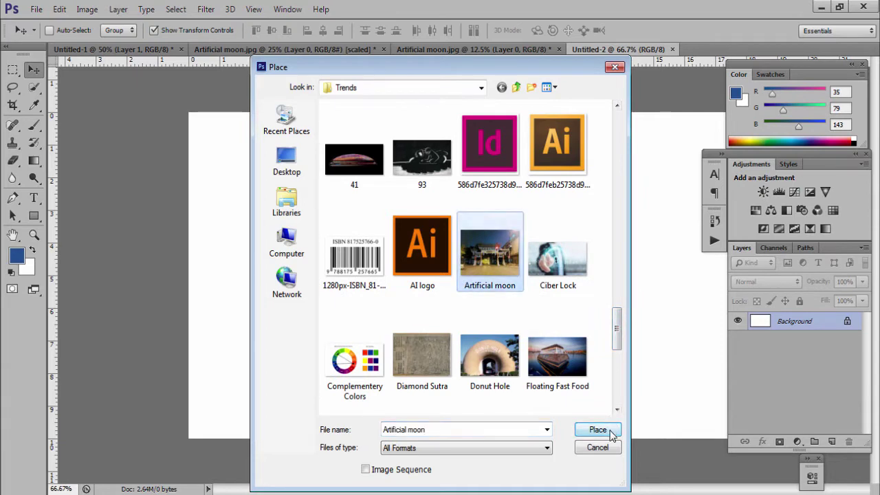
click(604, 430)
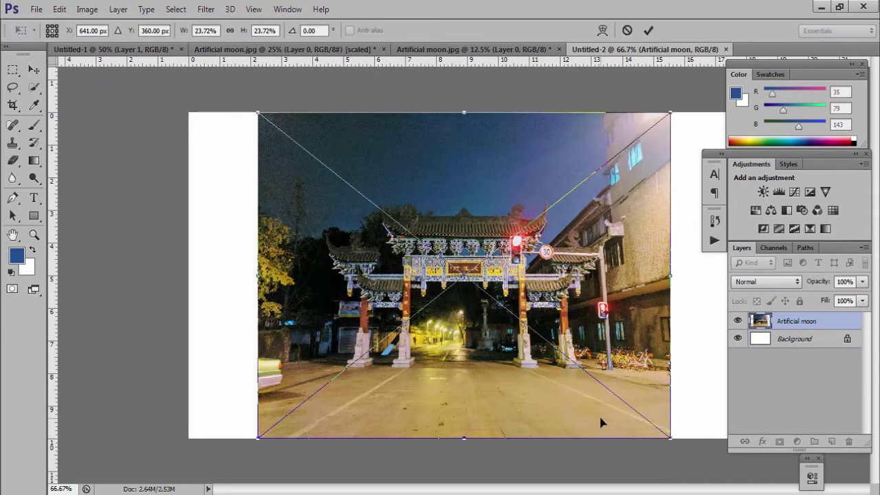
Step: Scale the placed photo up to span the canvas width, nudge it down, and commit
key(ctrl+minus)
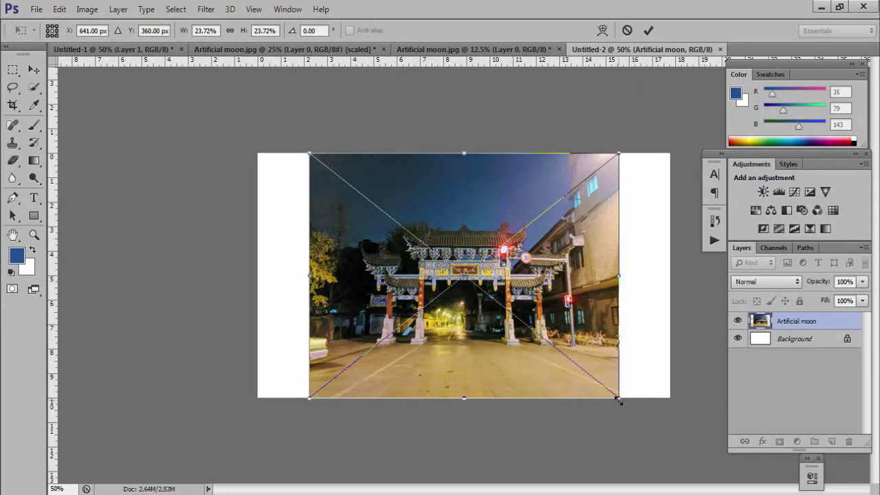
drag(617, 397, 670, 439)
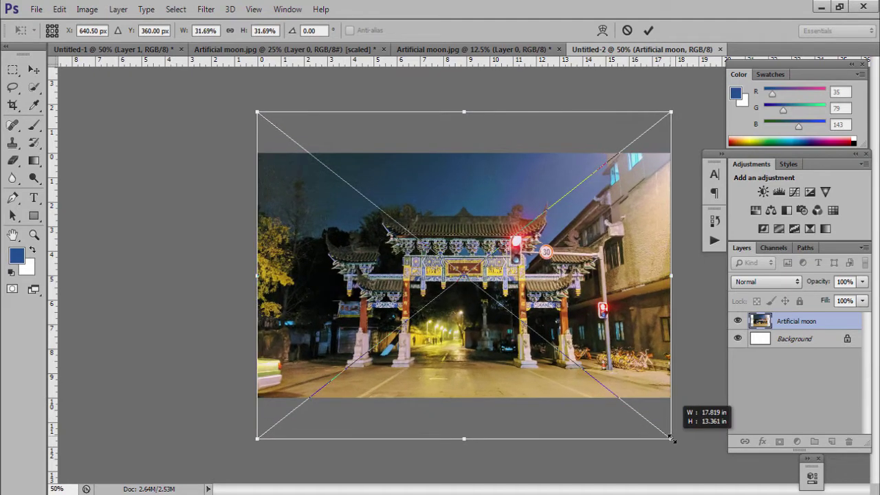
drag(670, 439, 672, 439)
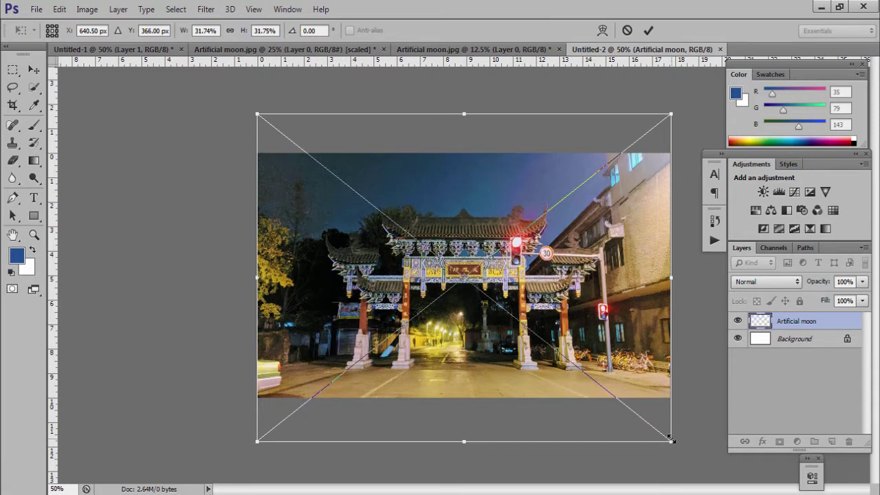
key(Left)
key(Down)
key(Down)
key(Down)
key(Down)
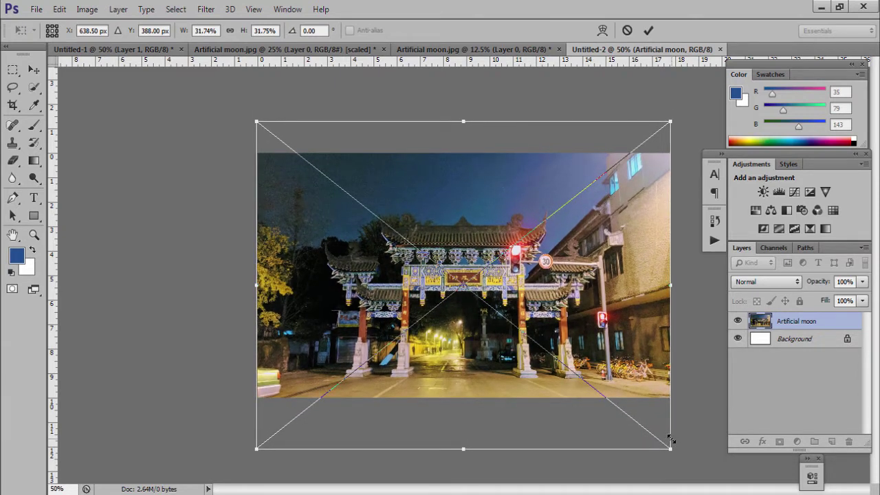
key(Down)
key(Down)
key(Down)
key(Down)
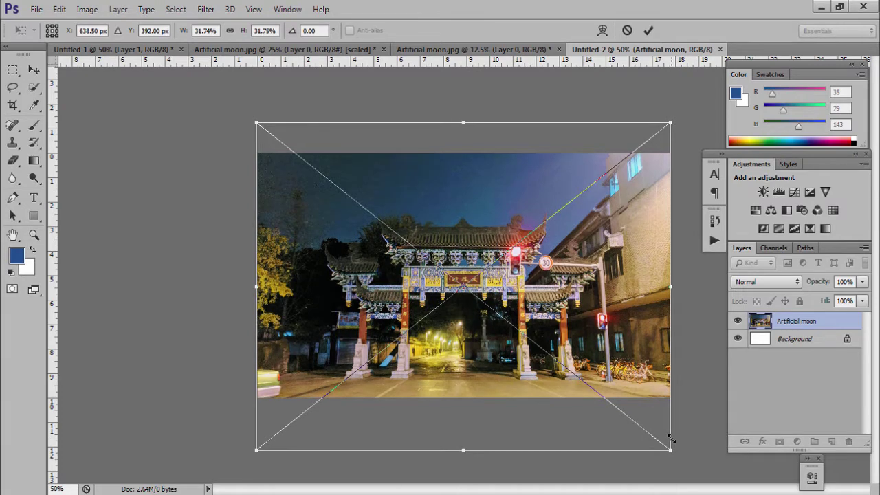
key(Down)
key(Down)
key(Down)
key(Down)
key(Down)
key(Down)
key(Down)
key(Down)
key(Down)
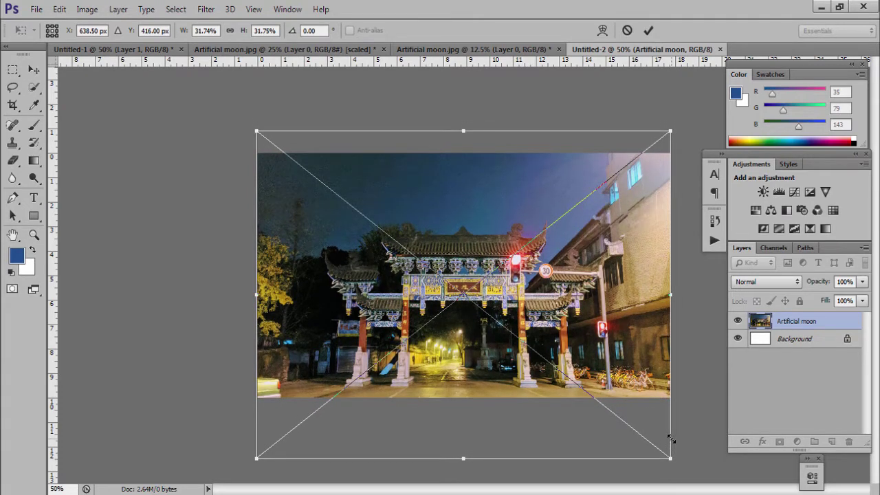
click(33, 69)
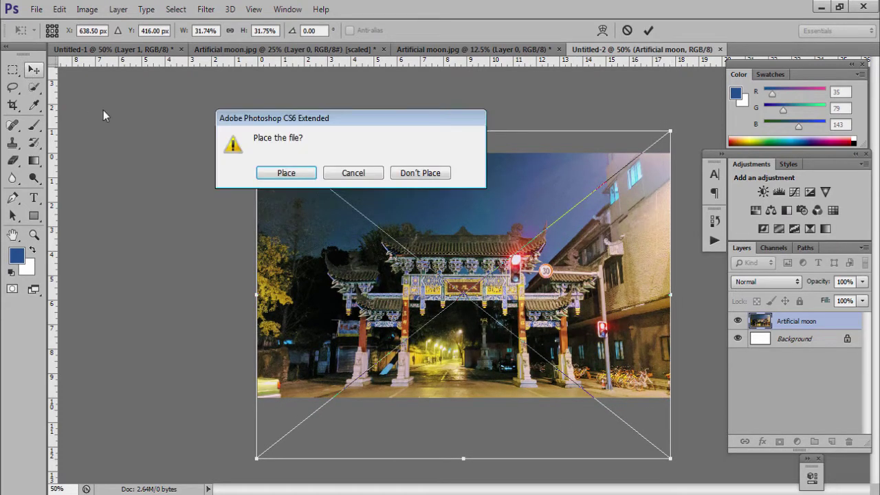
click(289, 173)
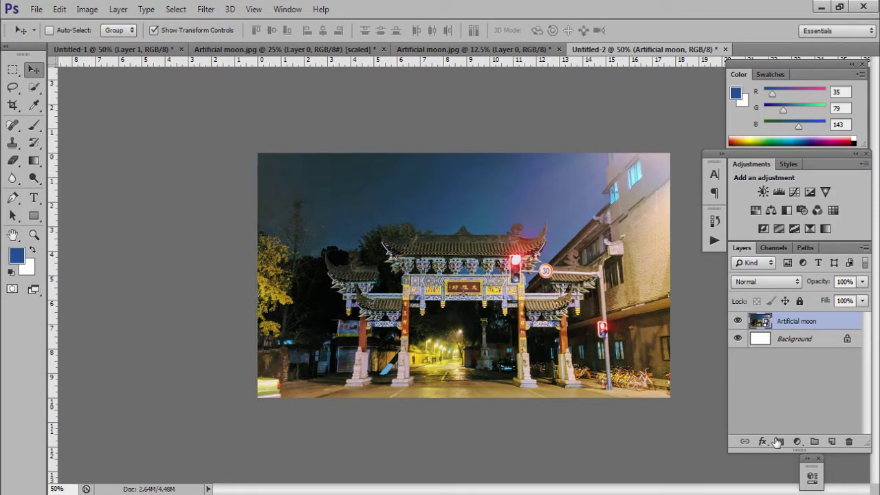
Step: Add a Vibrance adjustment layer with Vibrance +42 and Saturation +10
click(797, 441)
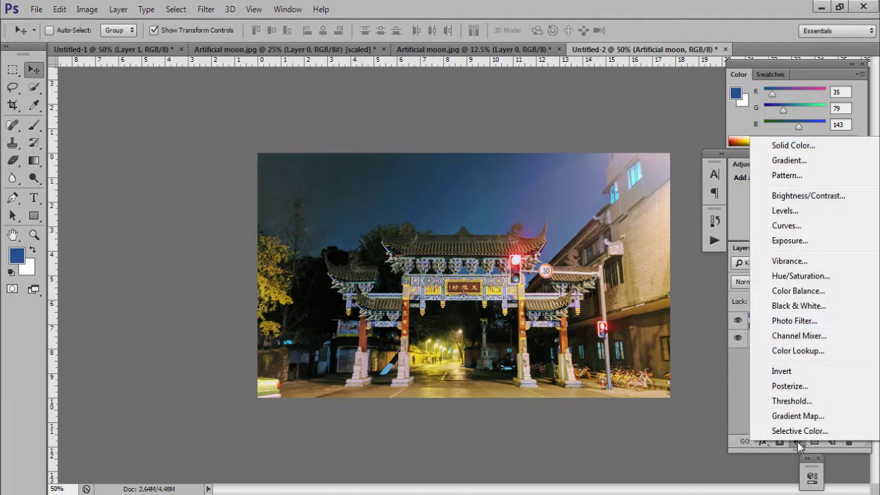
click(789, 260)
drag(702, 304, 735, 302)
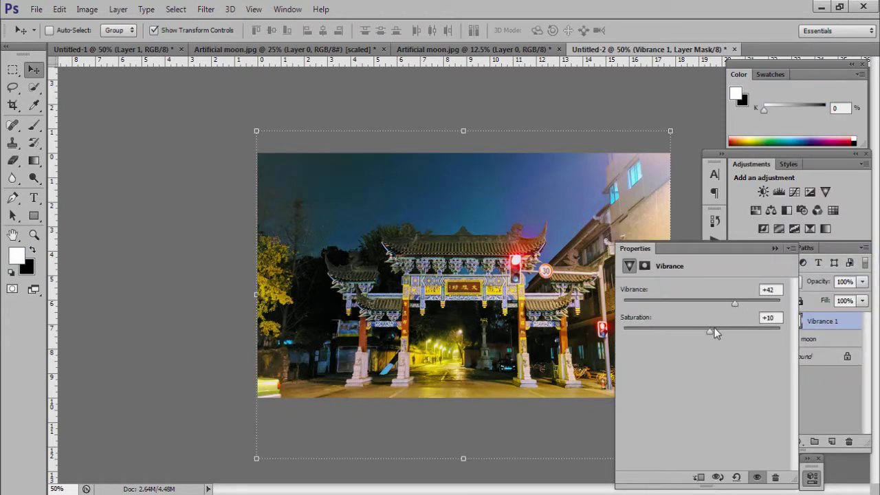
drag(710, 331, 714, 331)
click(775, 249)
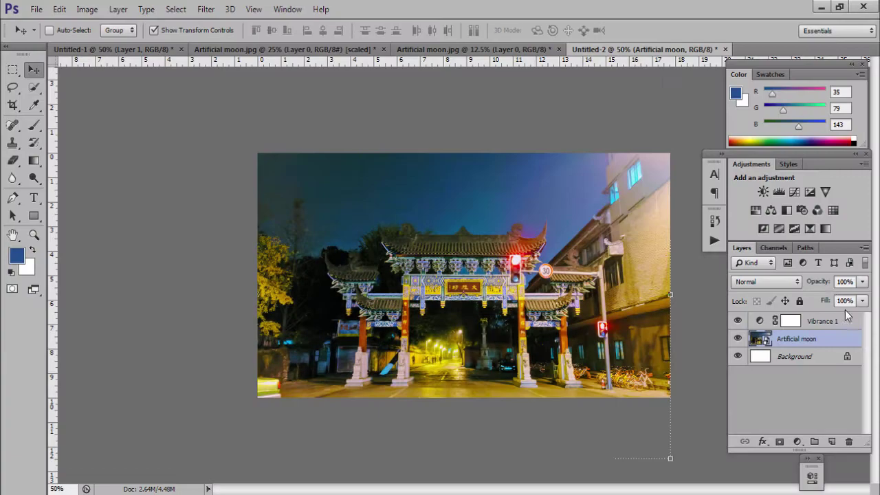
Step: Drag the cut-out moon layer from the moon document into the gate document
click(415, 50)
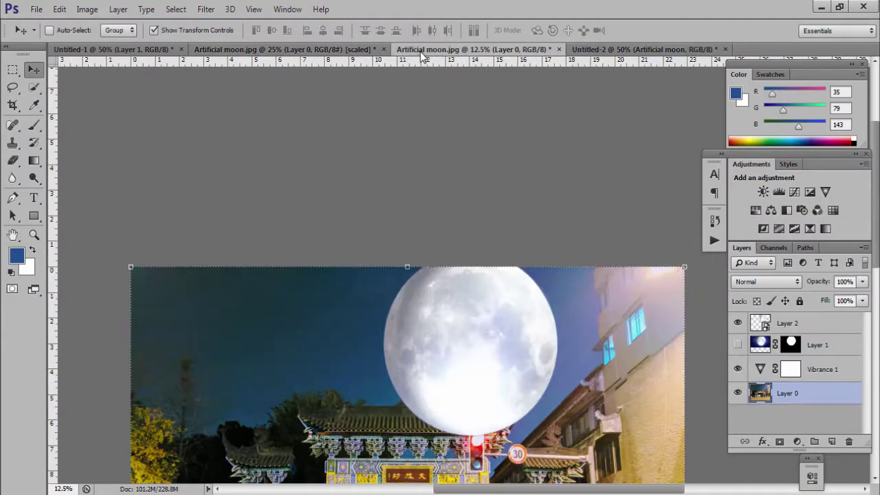
click(344, 49)
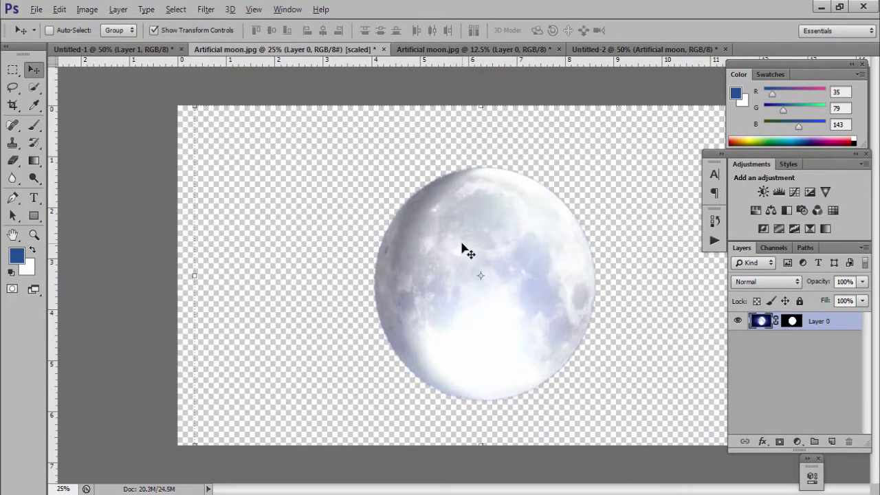
drag(462, 247, 606, 122)
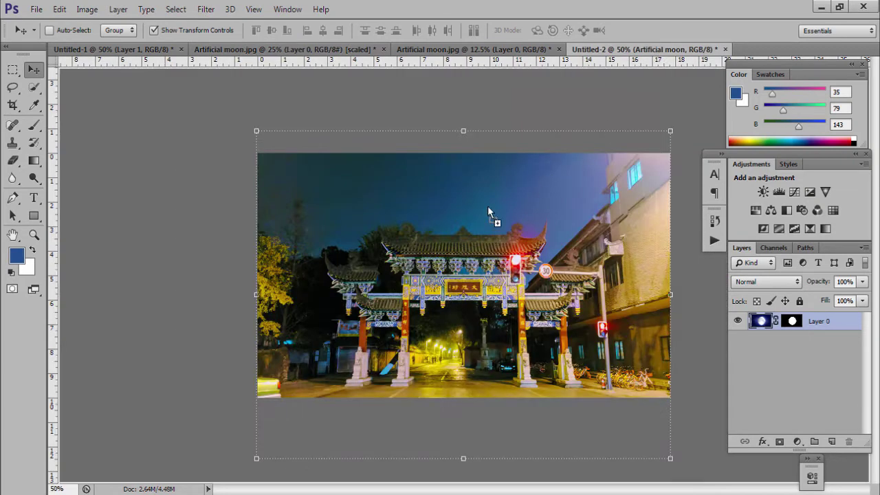
drag(487, 205, 483, 212)
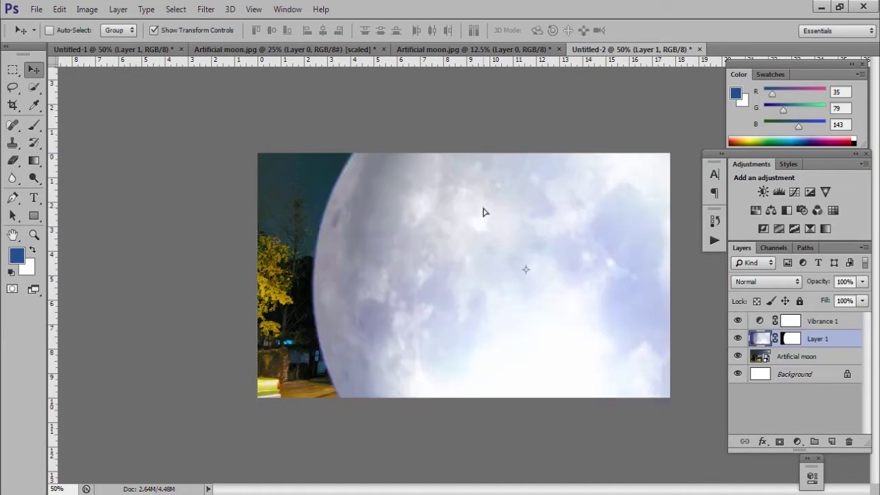
Step: Shrink the moon to about 40% and convert Layer 1 to a smart object
key(ctrl+minus)
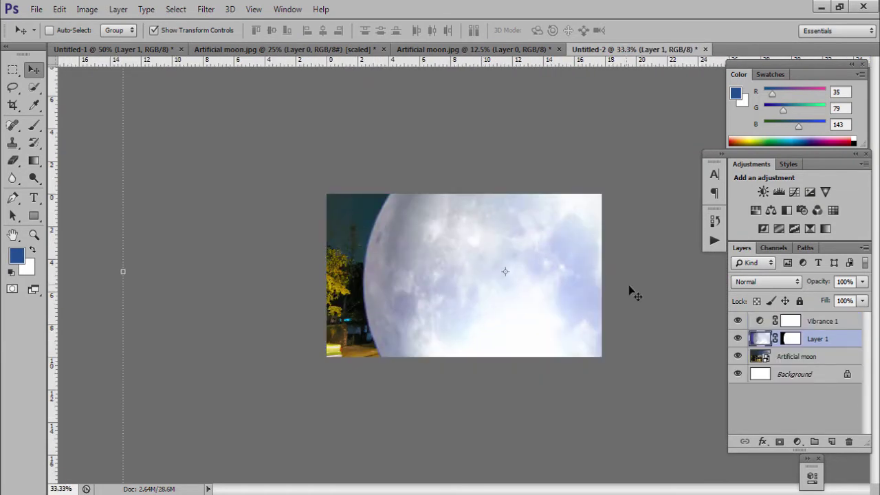
key(ctrl+minus)
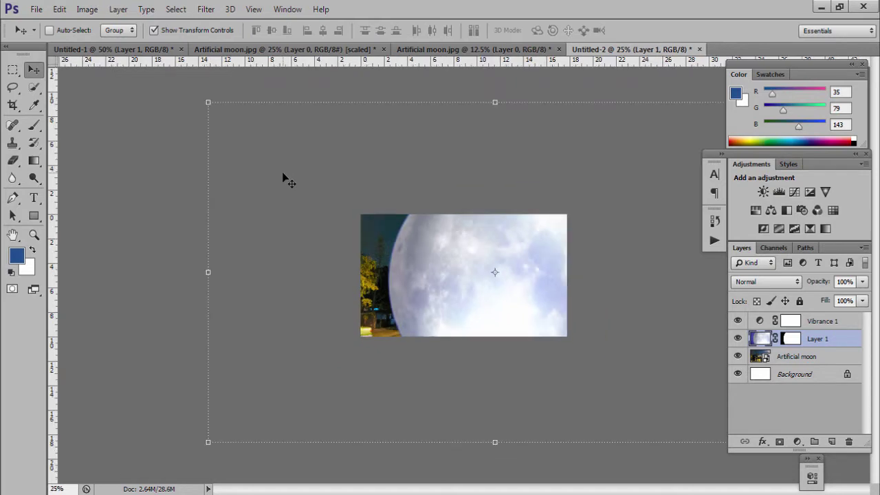
key(ctrl+minus)
mouse_move(677, 160)
mouse_down()
mouse_move(573, 231)
mouse_move(570, 244)
mouse_up()
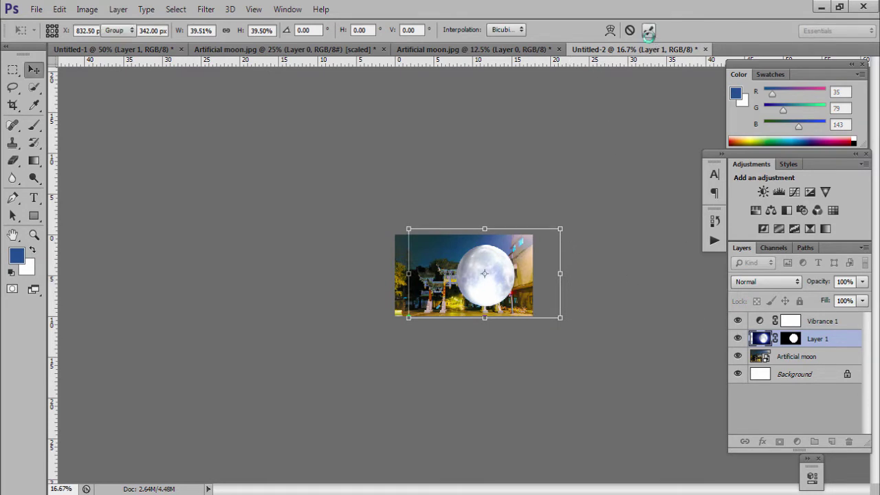
click(648, 30)
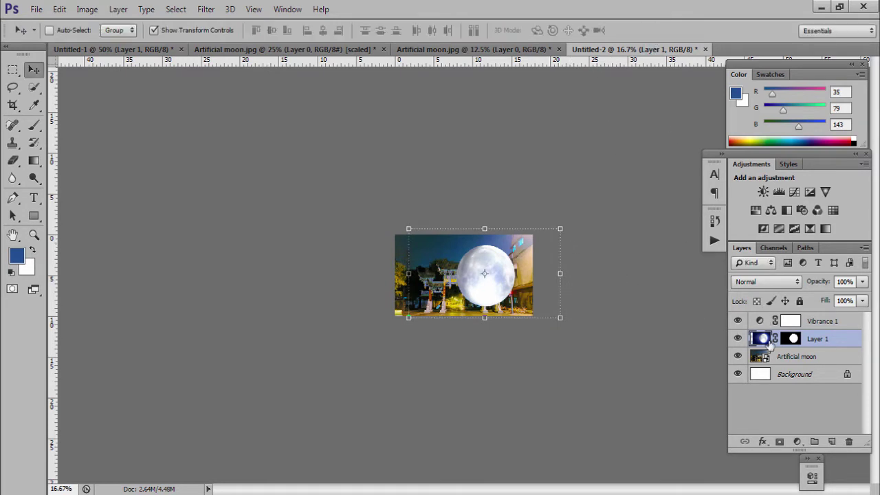
right_click(831, 340)
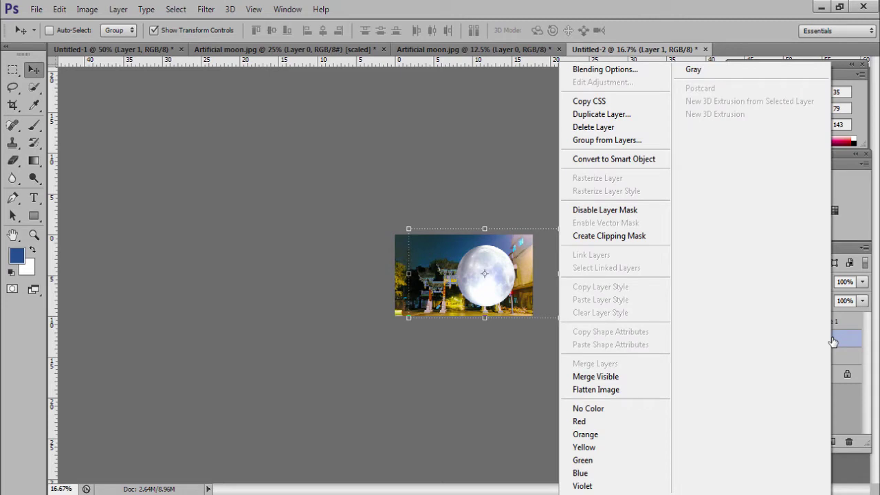
click(614, 159)
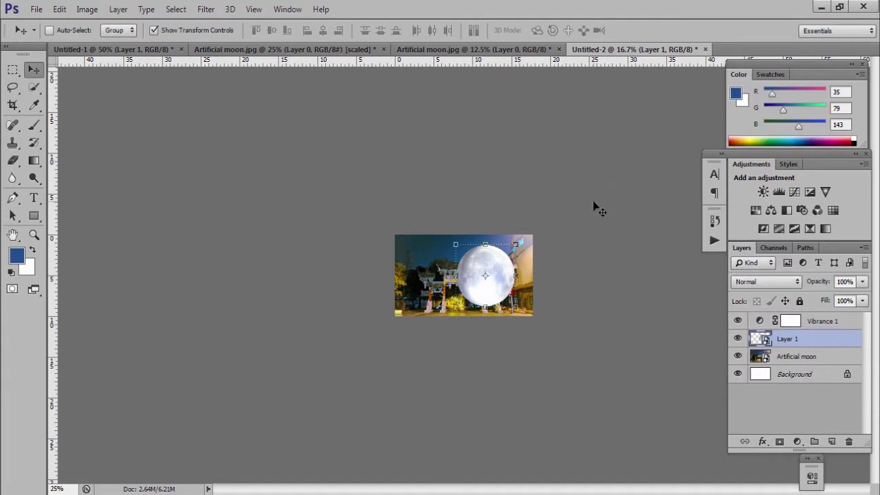
Step: Scale the moon to about 61% and position it above the gate's right roof
key(ctrl+plus)
key(ctrl+plus)
key(ctrl+plus)
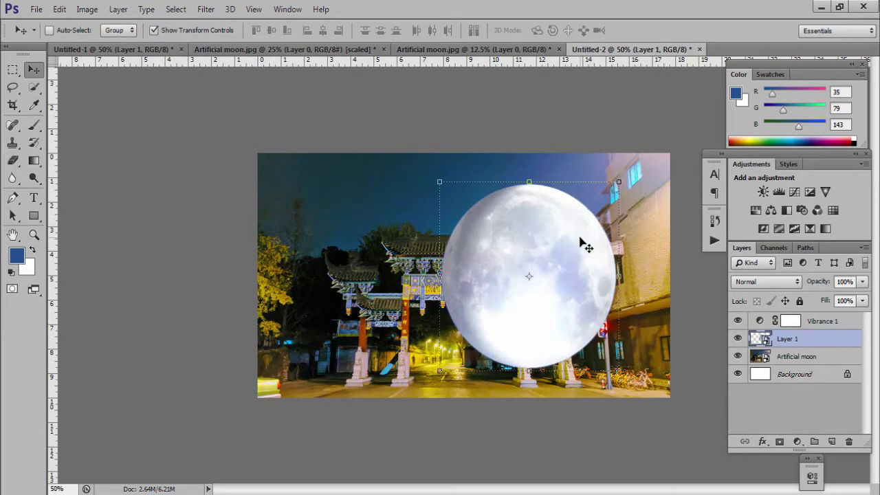
drag(579, 238, 597, 170)
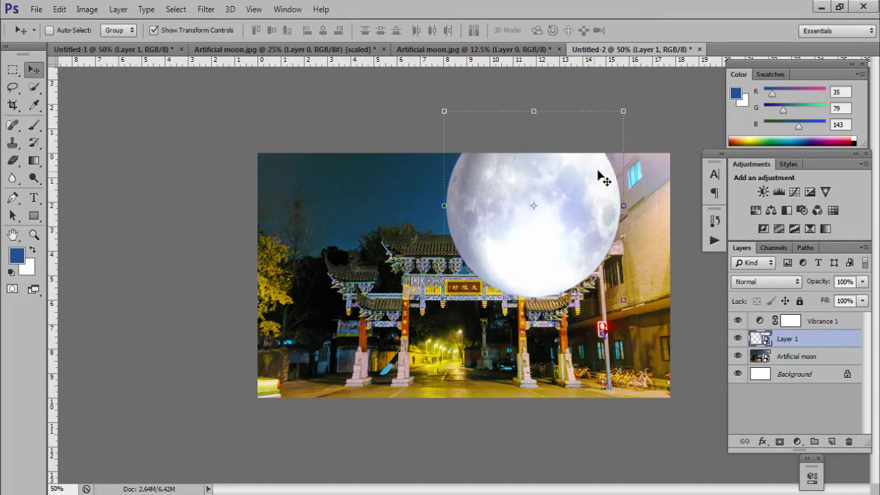
drag(623, 112, 606, 142)
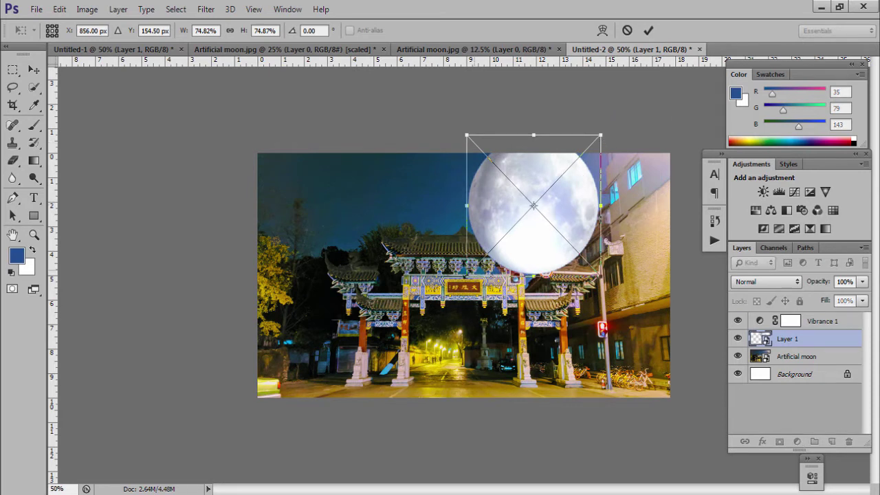
drag(466, 275, 450, 294)
mouse_move(520, 260)
mouse_down()
mouse_move(510, 282)
mouse_move(512, 273)
mouse_up()
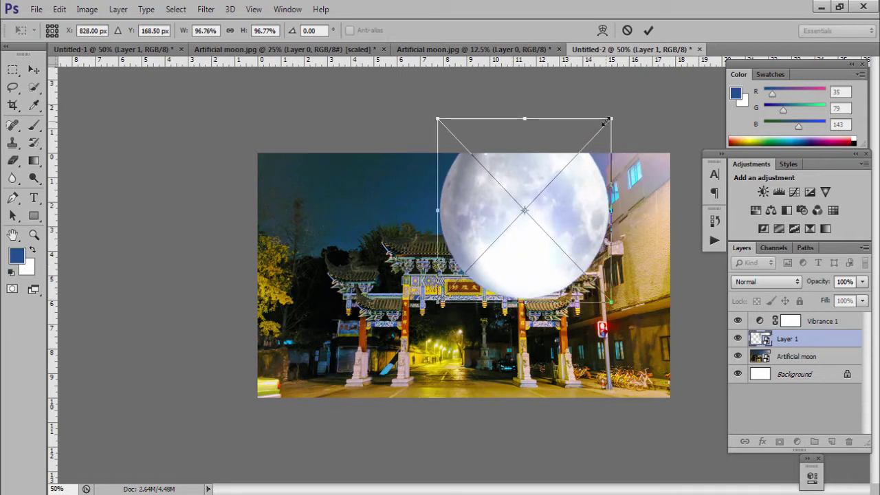
drag(611, 119, 583, 156)
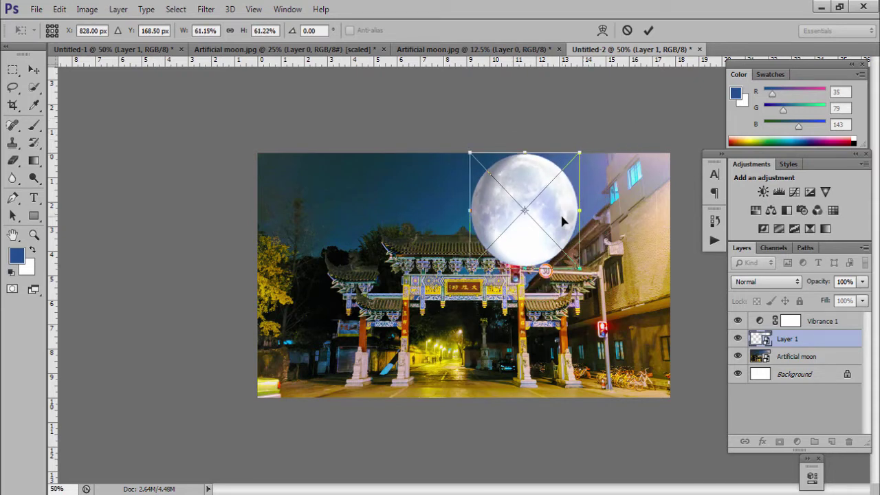
drag(561, 219, 569, 225)
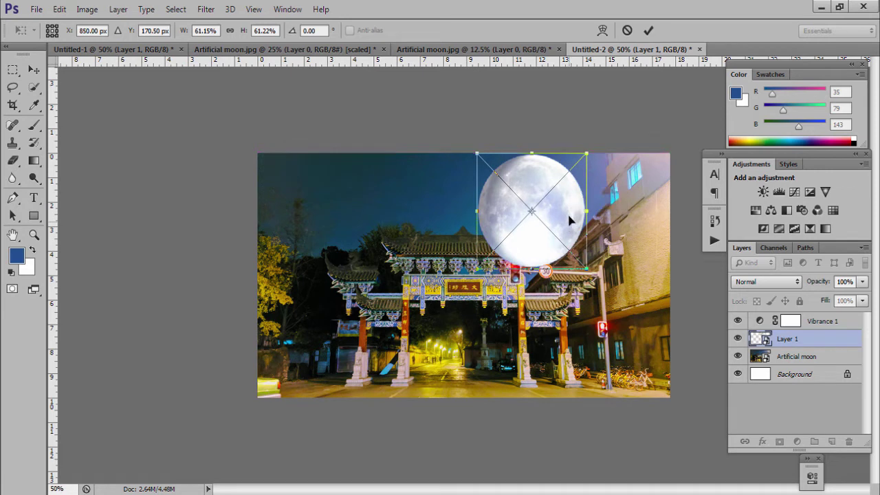
click(648, 30)
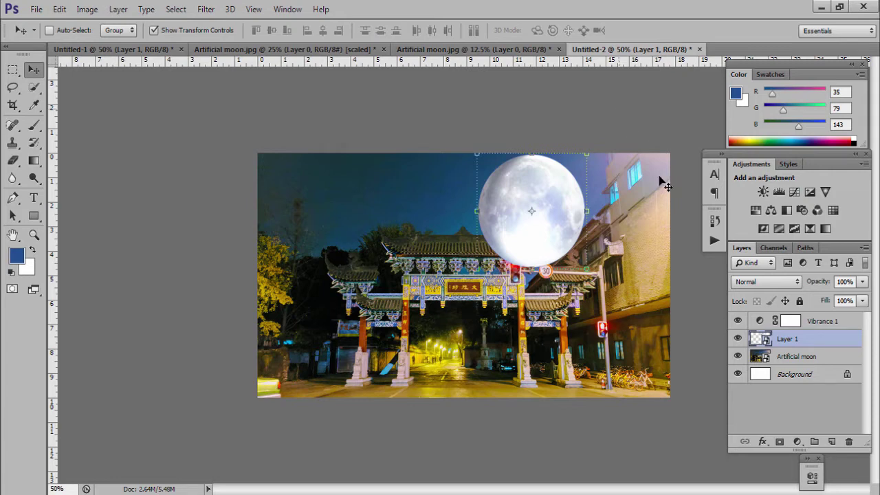
Step: Add a blue Solid Color fill layer and clip it to the moon layer
click(798, 442)
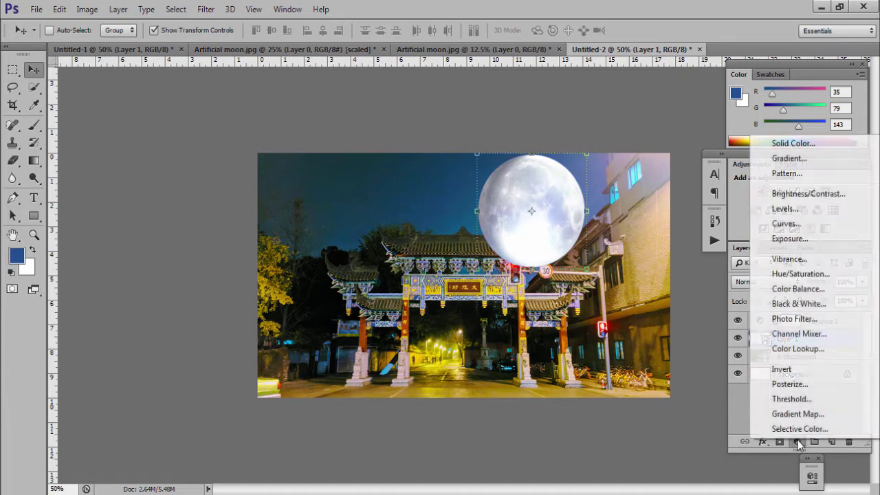
click(792, 147)
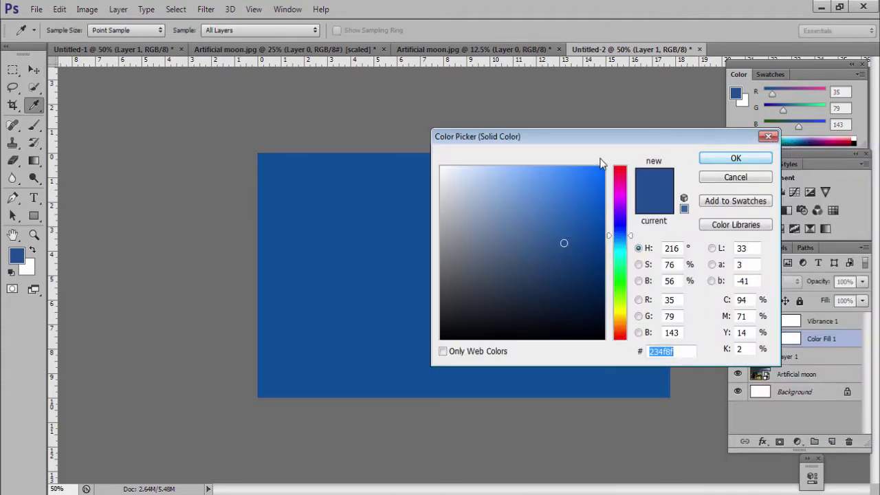
click(725, 160)
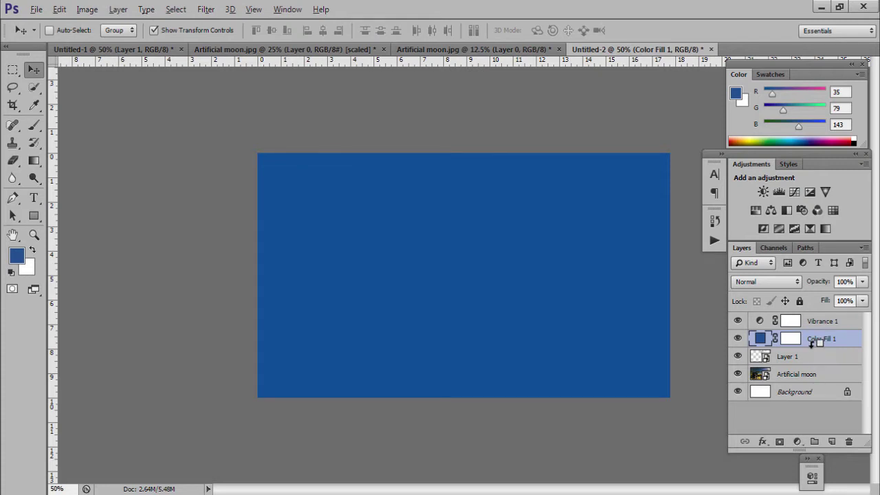
right_click(811, 348)
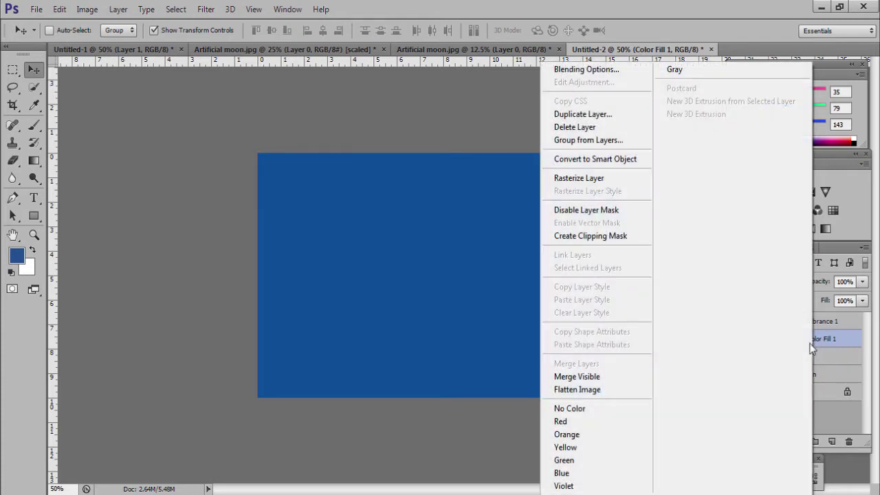
click(615, 237)
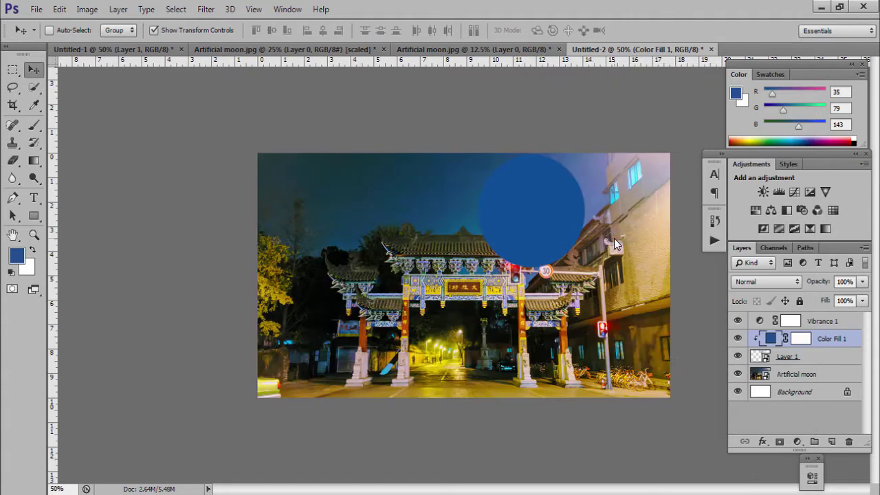
click(796, 284)
Step: Set the fill to Overlay, merge it with Layer 1 into a smart object, add a mask
click(749, 171)
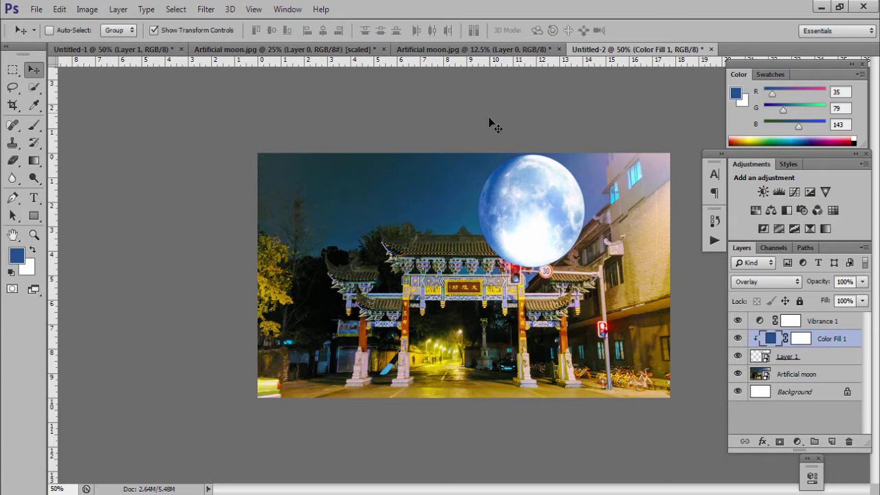
shift+click(828, 358)
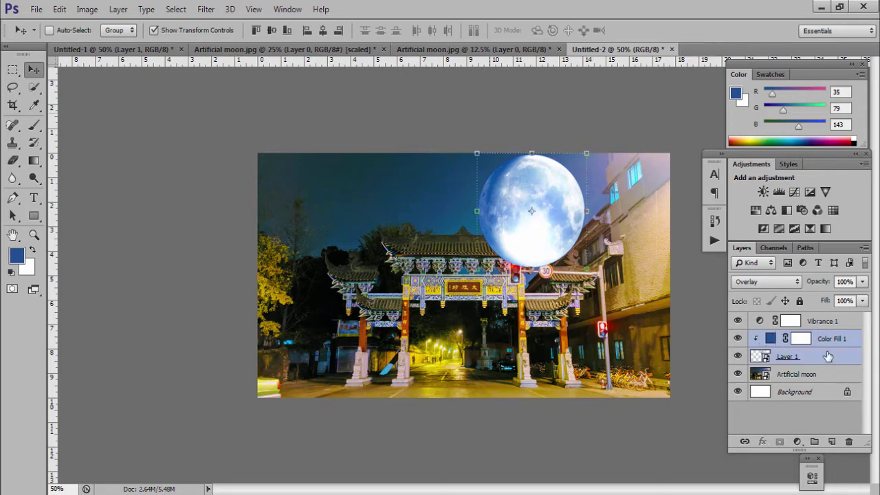
right_click(828, 358)
click(614, 127)
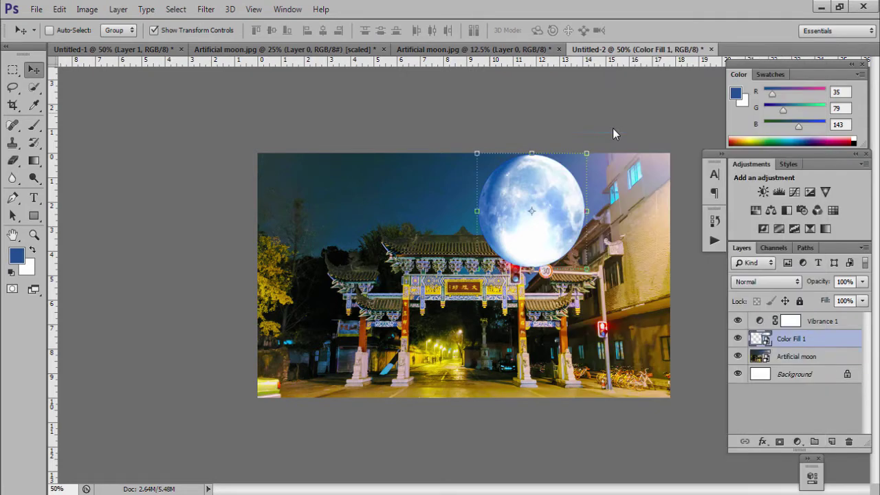
click(780, 442)
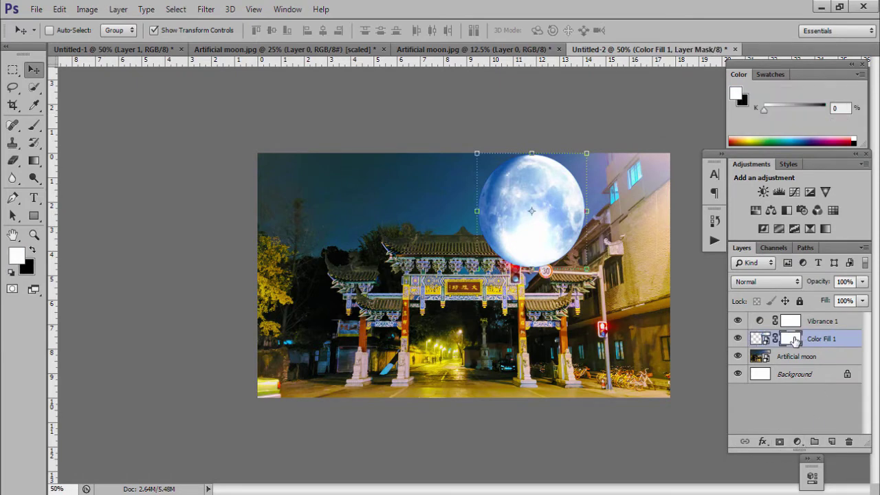
key(ctrl+plus)
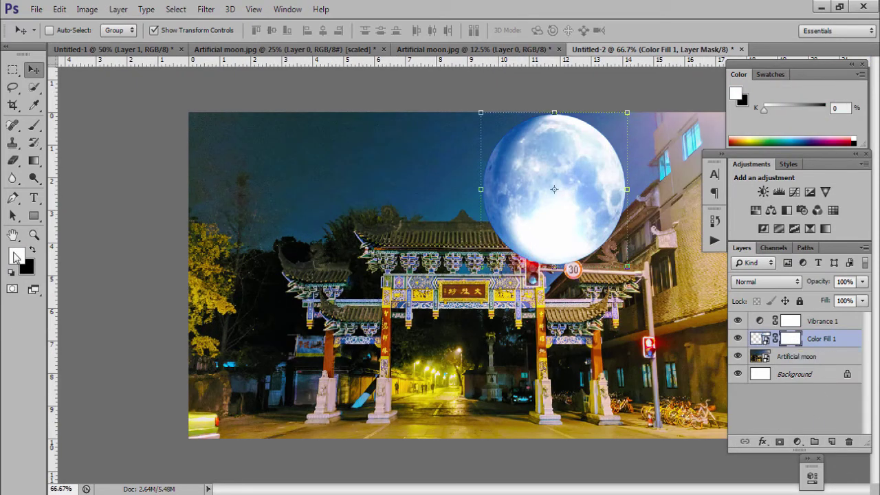
Step: Paint black with a large brush on the mask to hide the moon behind the right roof
click(35, 252)
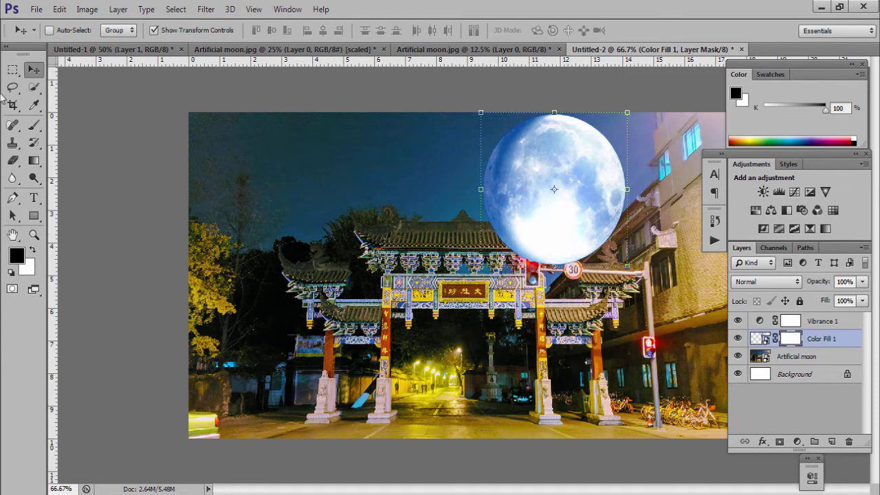
click(34, 125)
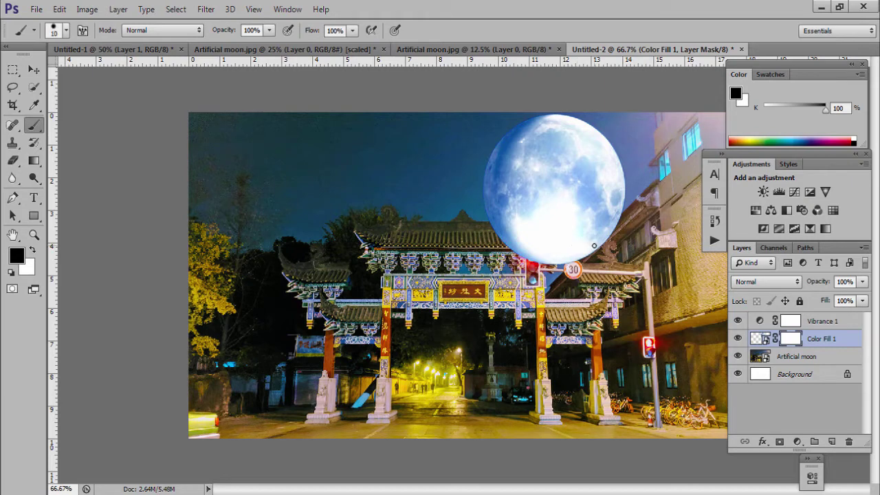
key(bracketright)
key(bracketright)
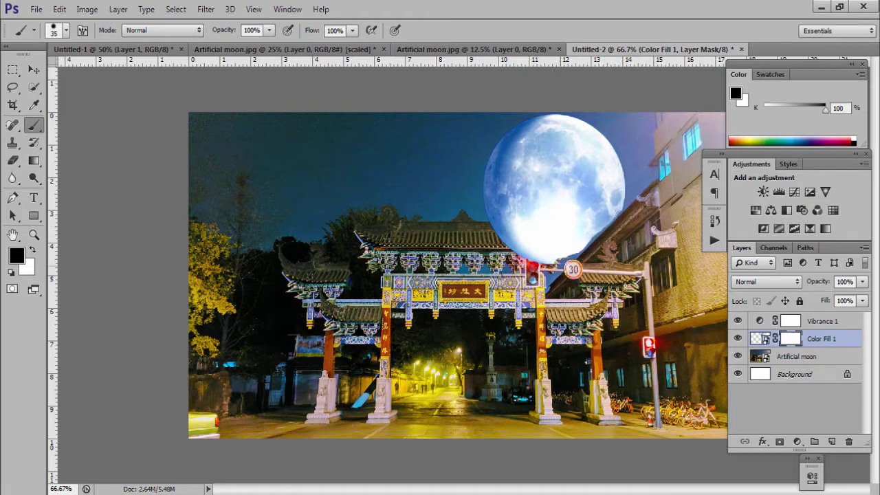
mouse_move(548, 259)
mouse_down()
mouse_move(574, 198)
mouse_move(574, 240)
mouse_move(547, 270)
mouse_move(546, 237)
mouse_move(516, 253)
mouse_move(536, 237)
mouse_move(498, 240)
mouse_move(546, 237)
mouse_move(492, 231)
mouse_move(557, 229)
mouse_move(536, 228)
mouse_move(534, 213)
mouse_move(549, 203)
mouse_move(523, 220)
mouse_move(538, 232)
mouse_move(323, 371)
mouse_move(294, 380)
mouse_up()
key(ctrl+plus)
key(ctrl+plus)
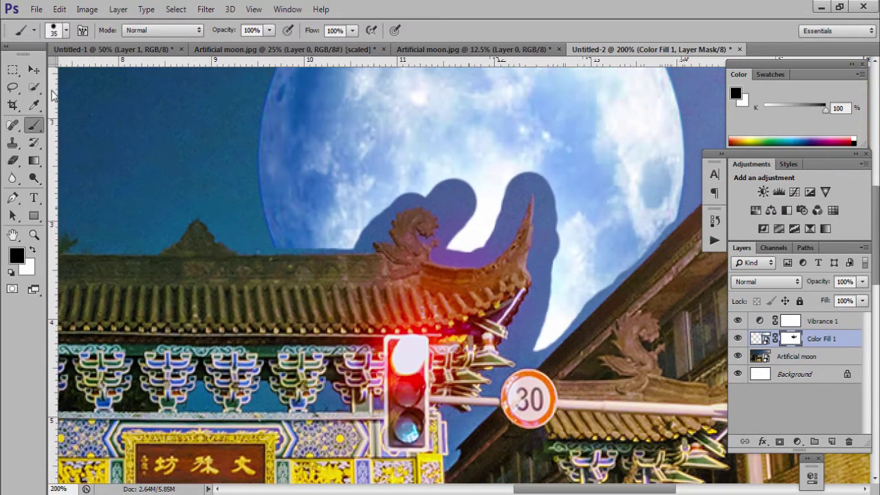
Step: Switch the foreground to white and set the brush hardness to 25%
click(33, 251)
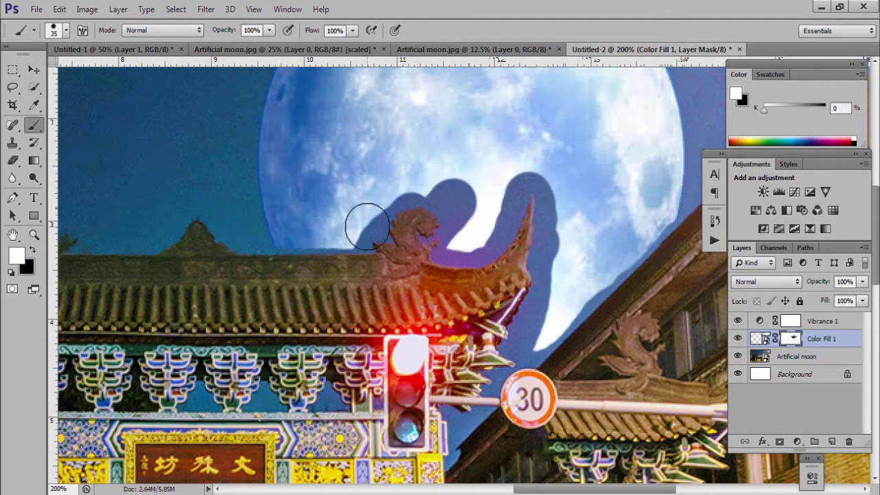
click(66, 31)
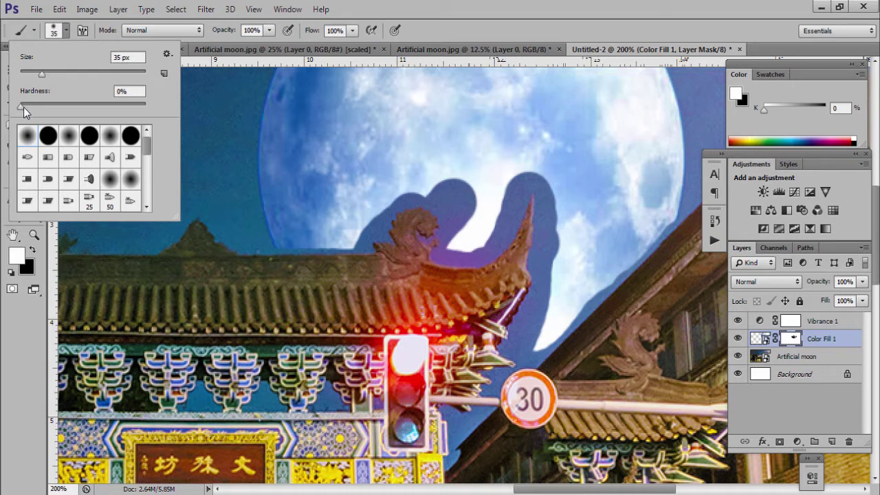
drag(23, 107, 52, 107)
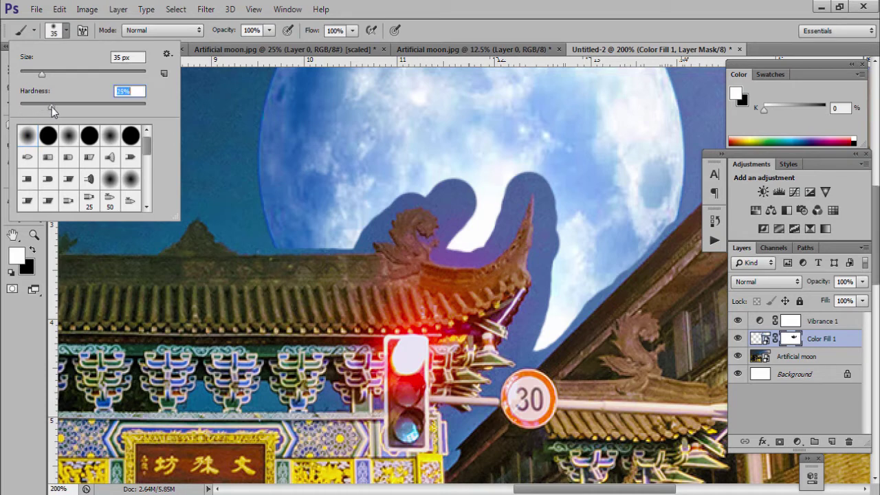
click(206, 50)
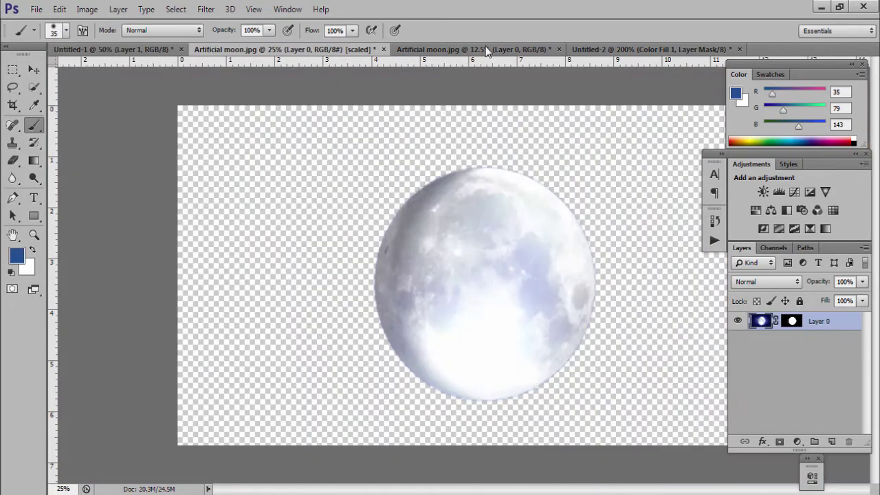
click(670, 49)
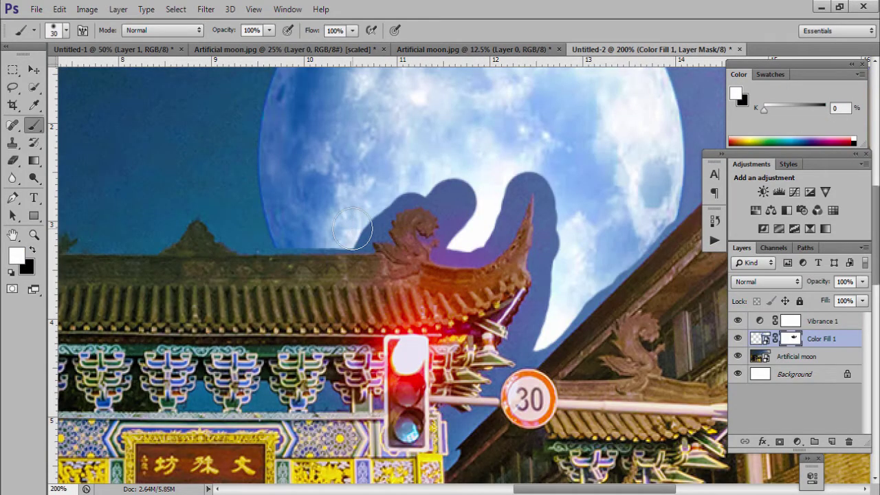
Step: Paint the moon back along the roofline with a smaller brush
key(bracketleft)
drag(352, 229, 288, 240)
key(bracketleft)
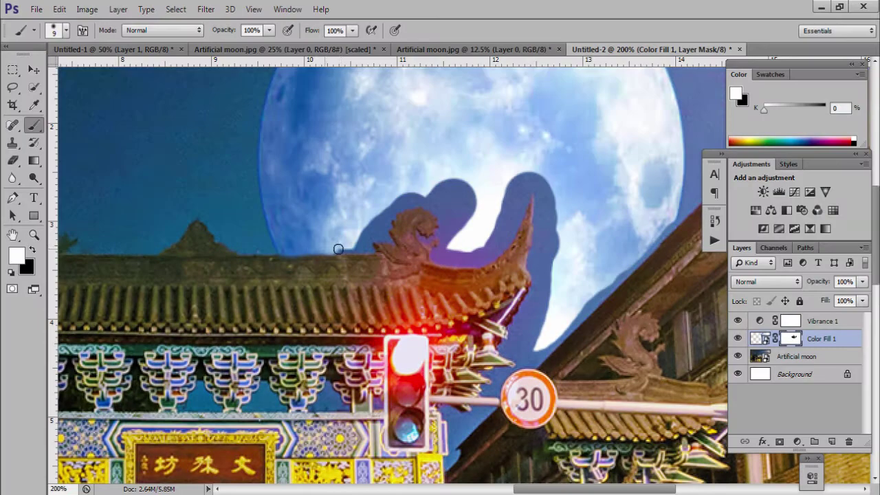
drag(288, 245, 369, 248)
Step: Refine the mask around the dragon ornament with a fine brush to remove the blue fringe
key(ctrl+plus)
key(ctrl+plus)
key(ctrl+plus)
key(bracketleft)
key(bracketleft)
mouse_move(270, 284)
mouse_down()
mouse_move(284, 257)
mouse_move(314, 251)
mouse_move(298, 265)
mouse_move(337, 264)
mouse_move(353, 160)
mouse_move(497, 148)
mouse_move(444, 175)
mouse_move(505, 275)
mouse_up()
key(bracketleft)
key(bracketleft)
key(bracketleft)
key(bracketright)
key(bracketright)
key(bracketright)
key(ctrl+plus)
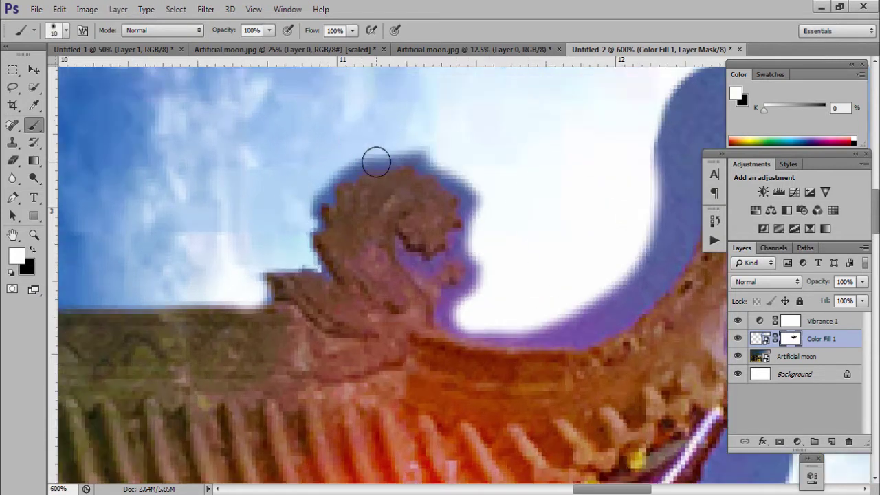
key(bracketleft)
key(bracketleft)
key(bracketleft)
key(bracketleft)
key(bracketleft)
key(bracketleft)
mouse_move(338, 169)
mouse_down()
mouse_move(310, 215)
mouse_move(351, 163)
mouse_move(373, 156)
mouse_move(438, 163)
mouse_move(467, 199)
mouse_move(469, 234)
mouse_move(408, 252)
mouse_move(429, 275)
mouse_move(472, 252)
mouse_move(447, 307)
mouse_move(495, 330)
mouse_move(535, 336)
mouse_move(511, 336)
mouse_move(589, 330)
mouse_move(579, 273)
mouse_move(455, 315)
mouse_move(440, 330)
mouse_move(483, 249)
mouse_move(474, 213)
mouse_move(592, 101)
mouse_move(527, 174)
mouse_move(594, 108)
mouse_move(611, 131)
mouse_move(623, 347)
mouse_move(593, 387)
mouse_move(562, 324)
mouse_move(616, 162)
mouse_up()
key(bracketright)
key(bracketright)
key(bracketright)
key(bracketright)
key(bracketright)
key(bracketright)
key(bracketright)
key(bracketright)
key(bracketright)
key(bracketleft)
key(bracketleft)
key(bracketleft)
Step: Mask the moon along the roof's right edge and the adjacent building's slanted roofline
mouse_move(601, 130)
mouse_down()
mouse_move(581, 261)
mouse_move(643, 322)
mouse_up()
scroll(605, 275, down, 5)
drag(563, 234, 568, 314)
scroll(570, 275, down, 2)
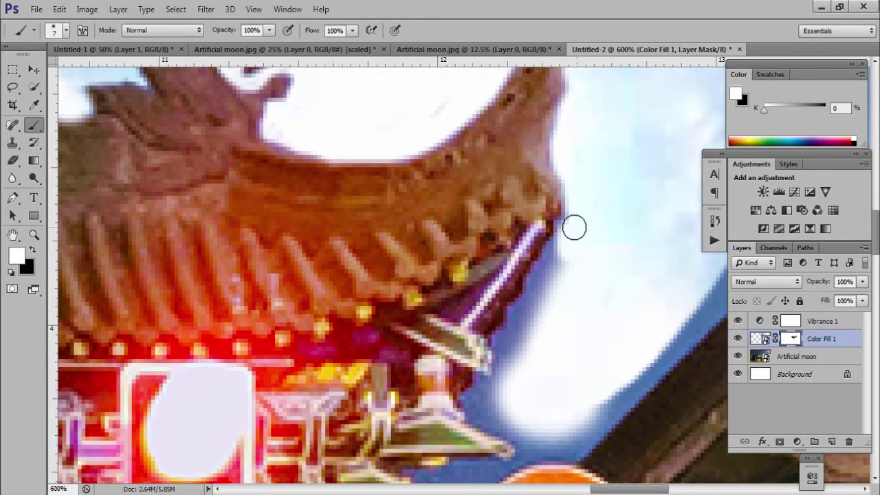
key(bracketleft)
key(bracketleft)
key(bracketleft)
mouse_move(573, 227)
mouse_down()
mouse_move(561, 228)
mouse_move(534, 308)
mouse_move(503, 353)
mouse_move(500, 417)
mouse_up()
scroll(500, 418, down, 2)
mouse_move(477, 337)
mouse_down()
mouse_move(502, 300)
mouse_move(591, 337)
mouse_move(573, 372)
mouse_up()
scroll(573, 371, down, 4)
scroll(535, 203, up, 4)
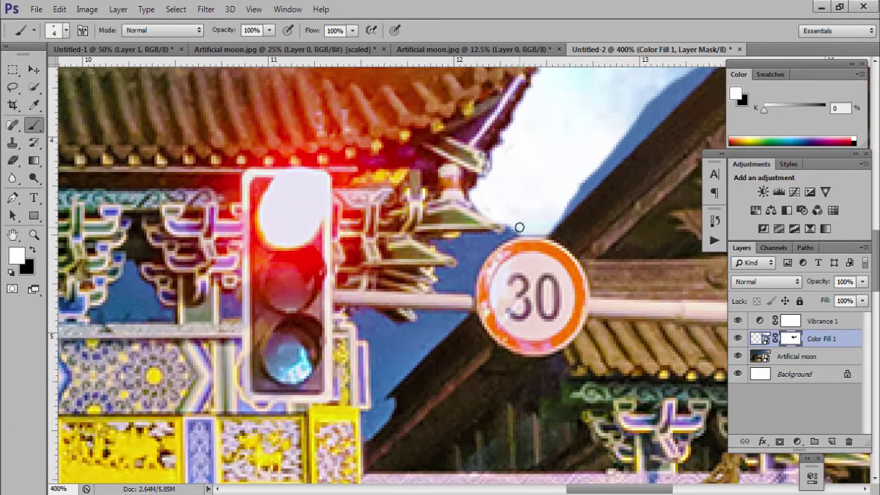
Step: Clean the mask left of the speed sign and along the sky edge, then zoom out to 66.67%
mouse_move(491, 231)
mouse_down()
mouse_move(535, 203)
mouse_move(483, 248)
mouse_move(453, 238)
mouse_move(474, 219)
mouse_move(477, 251)
mouse_move(295, 350)
mouse_up()
scroll(477, 250, right, 2)
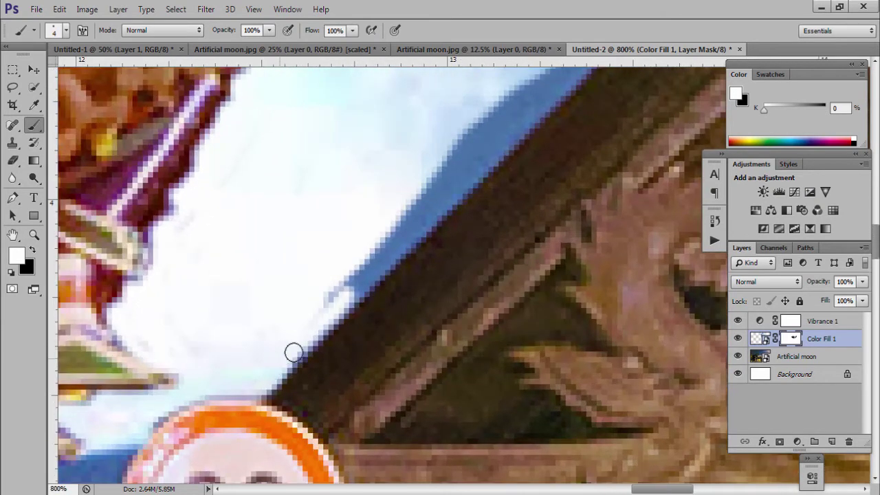
scroll(371, 226, up, 2)
mouse_move(370, 226)
mouse_down()
mouse_move(268, 353)
mouse_move(298, 328)
mouse_move(349, 316)
mouse_move(206, 425)
mouse_move(371, 302)
mouse_up()
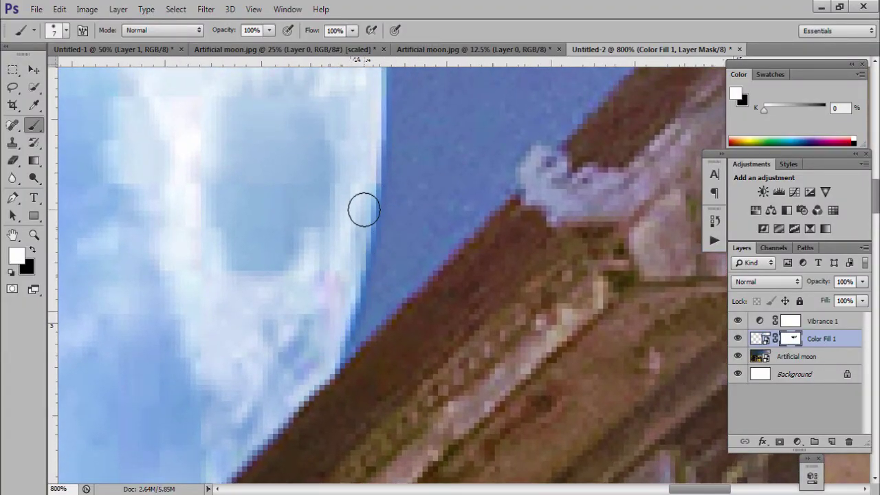
key(ctrl+1)
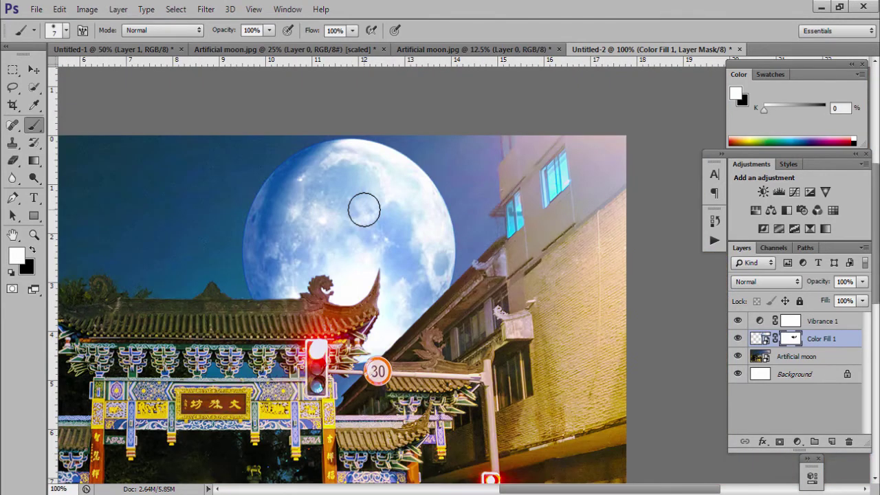
key(ctrl+minus)
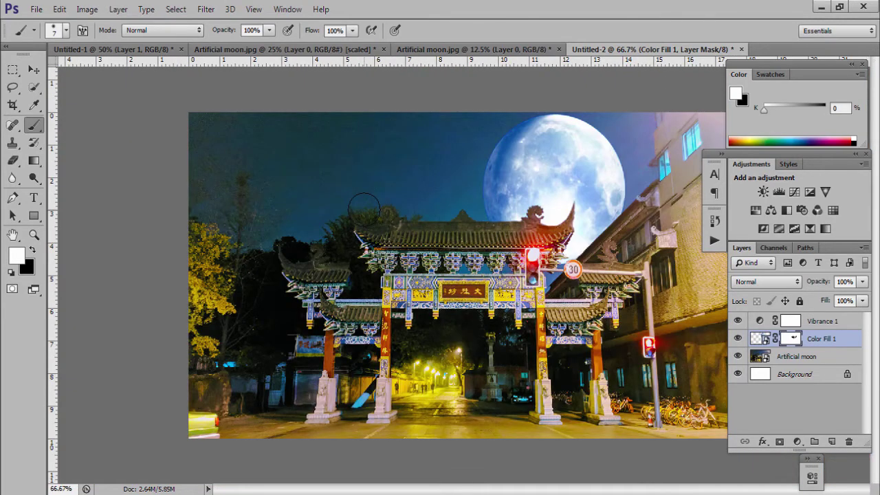
Step: Add an Outer Glow to the moon layer with light-cyan colour 87e4ff
click(37, 70)
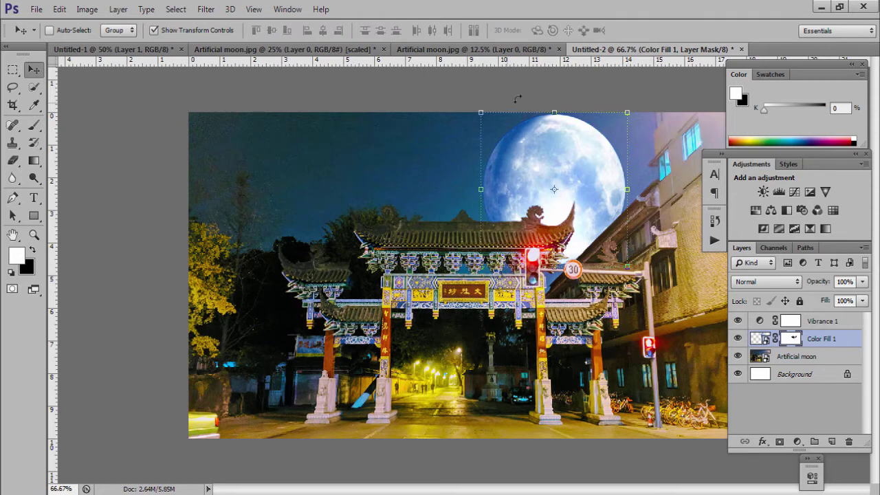
click(761, 441)
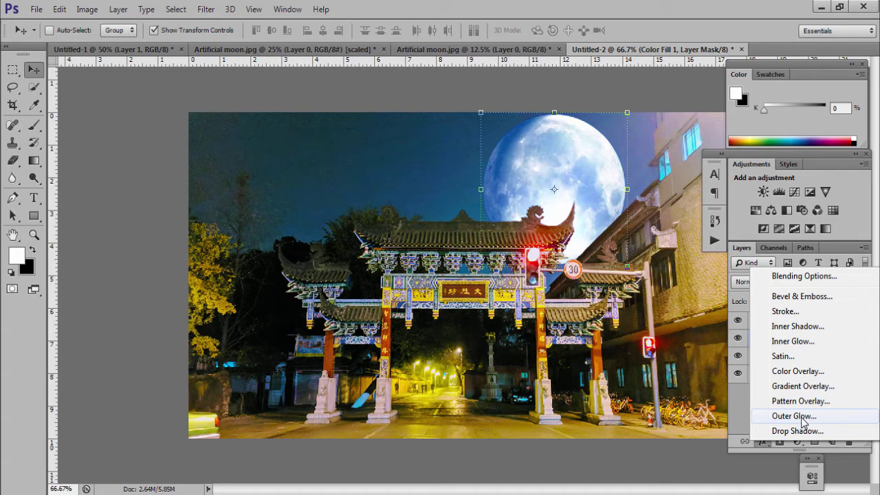
click(794, 416)
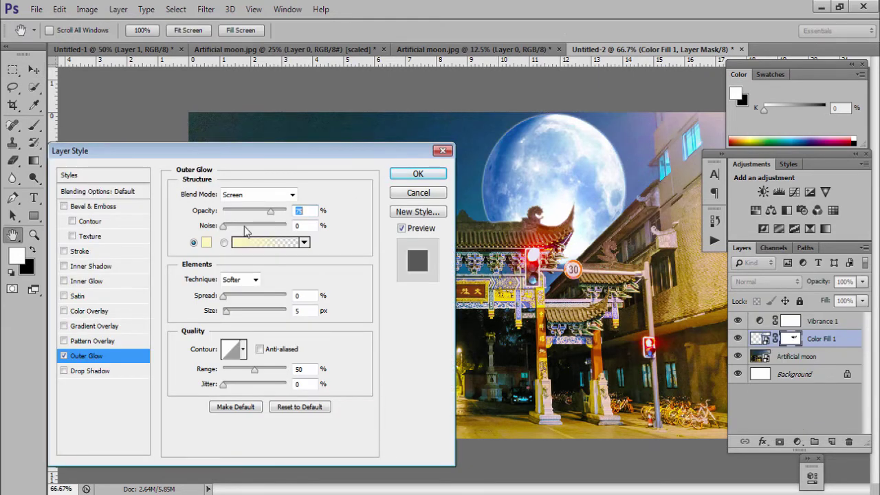
click(206, 243)
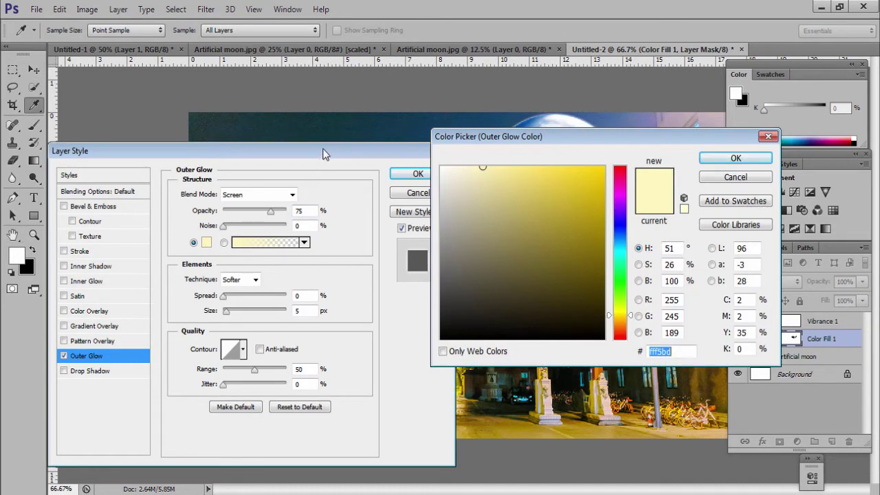
text(ffffff)
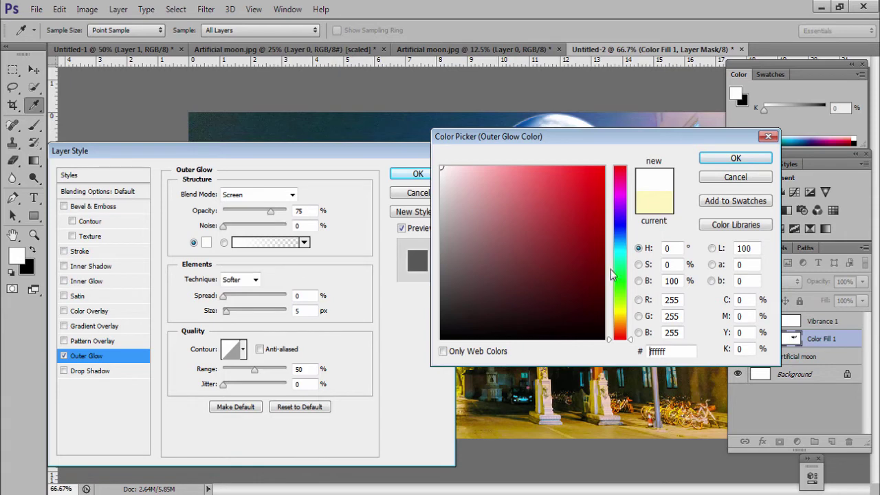
click(621, 247)
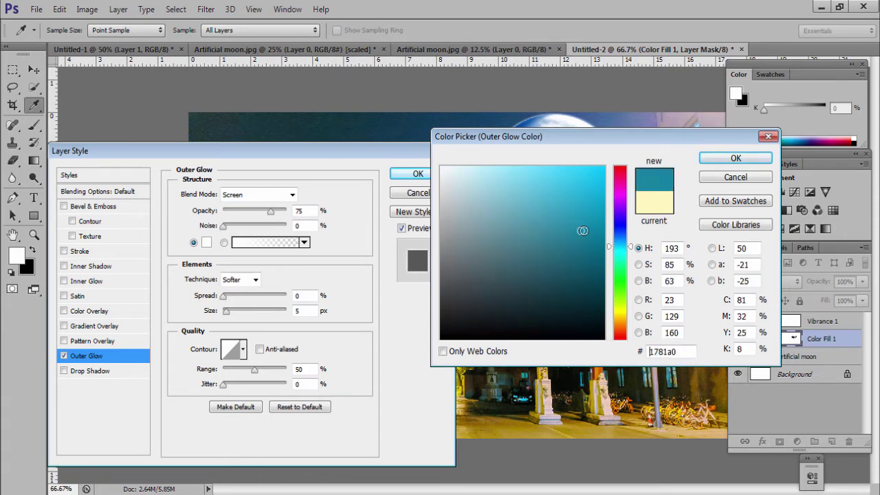
drag(576, 230, 518, 167)
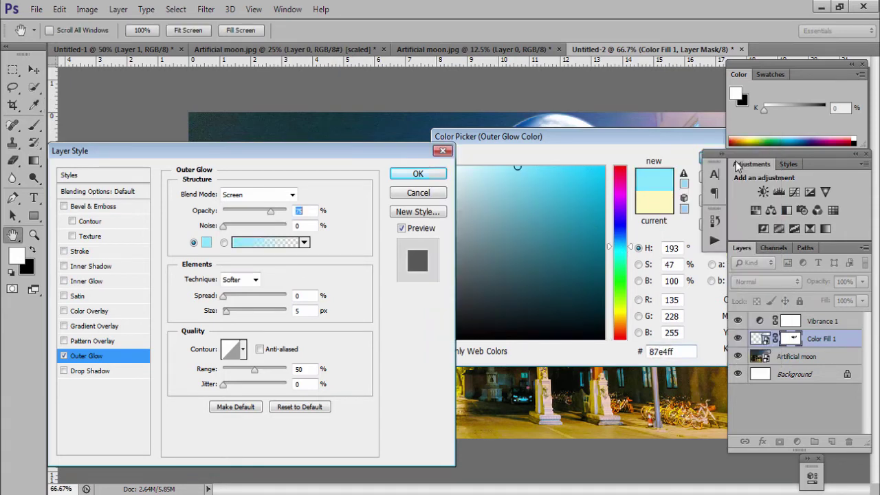
click(734, 160)
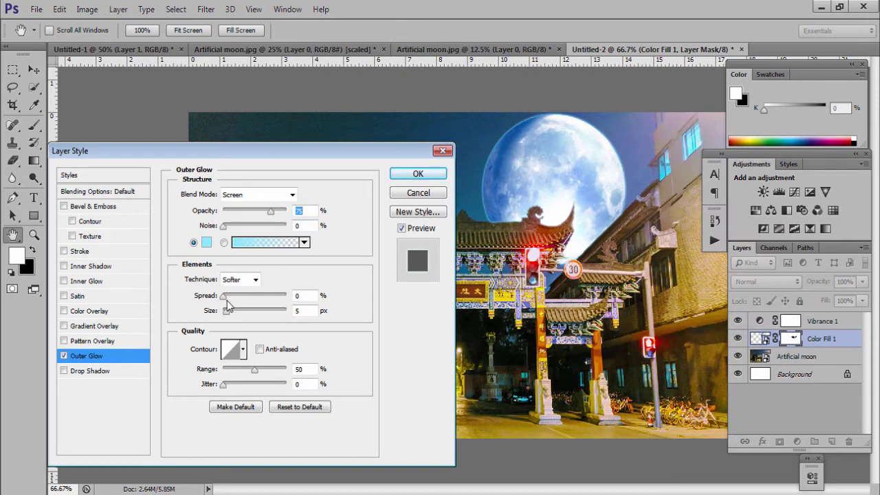
Step: Set the outer glow to Opacity 43, Spread 14, Size 79 and Lighten blend mode
mouse_move(227, 303)
mouse_down()
mouse_move(240, 315)
mouse_move(226, 303)
mouse_move(231, 314)
mouse_up()
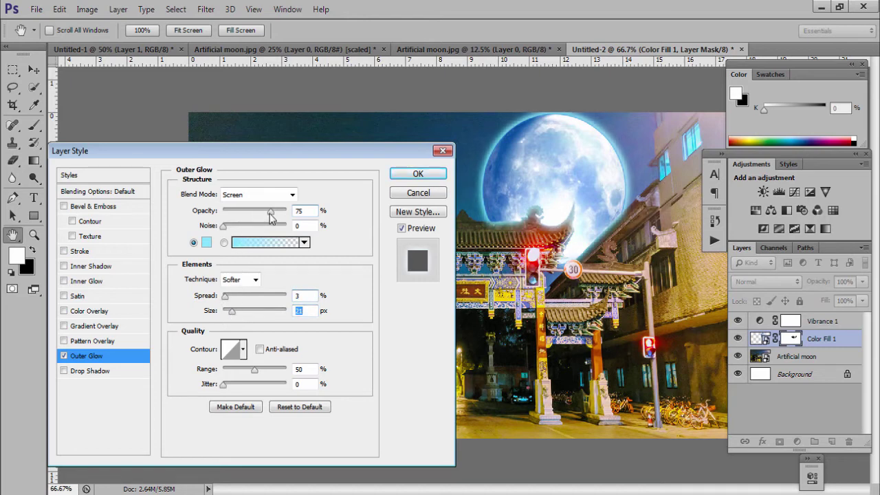
drag(270, 213, 249, 213)
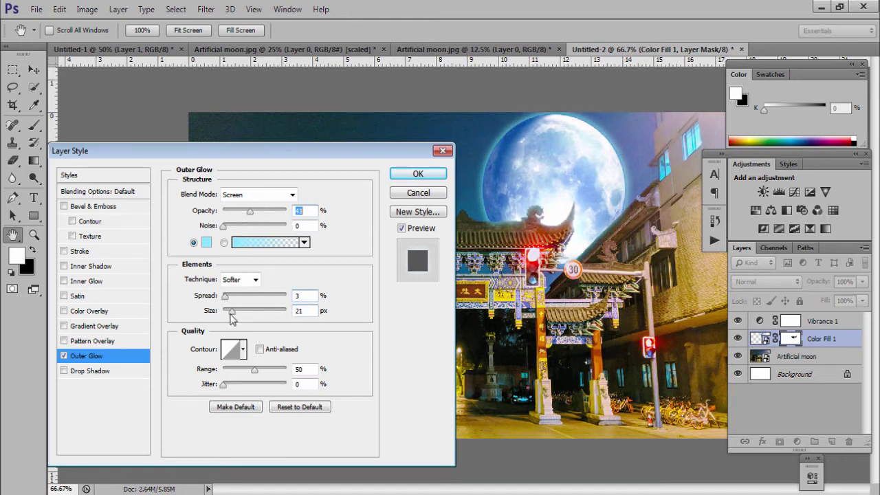
drag(232, 313, 251, 312)
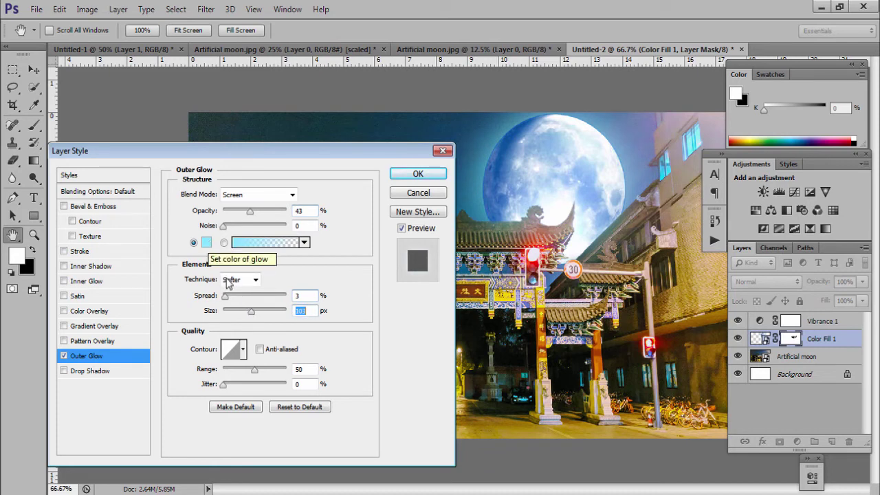
drag(226, 296, 242, 316)
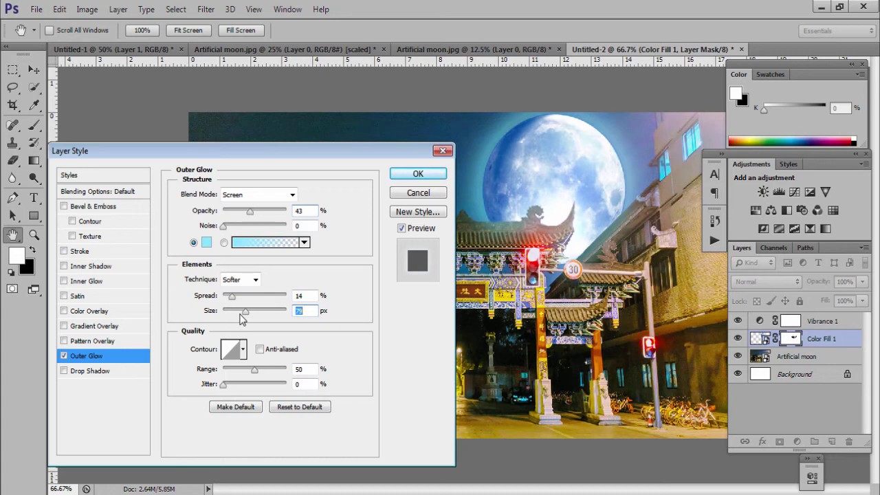
click(292, 195)
click(254, 172)
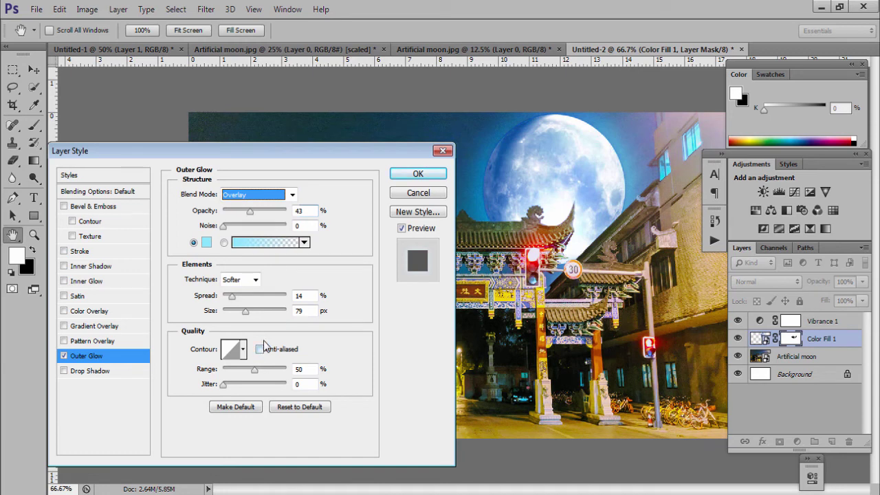
click(291, 195)
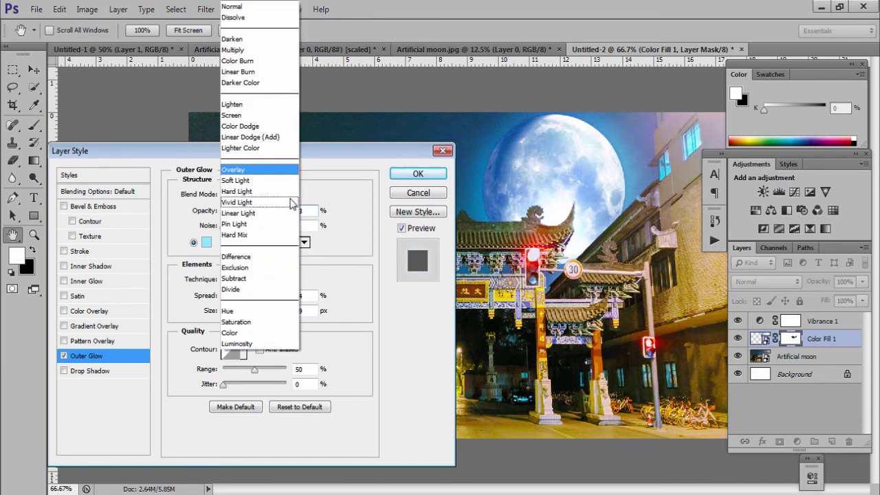
click(236, 103)
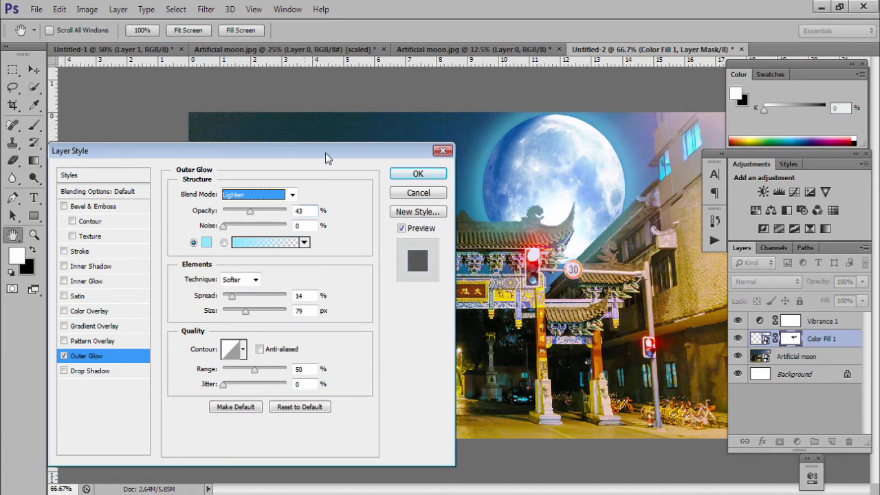
click(418, 174)
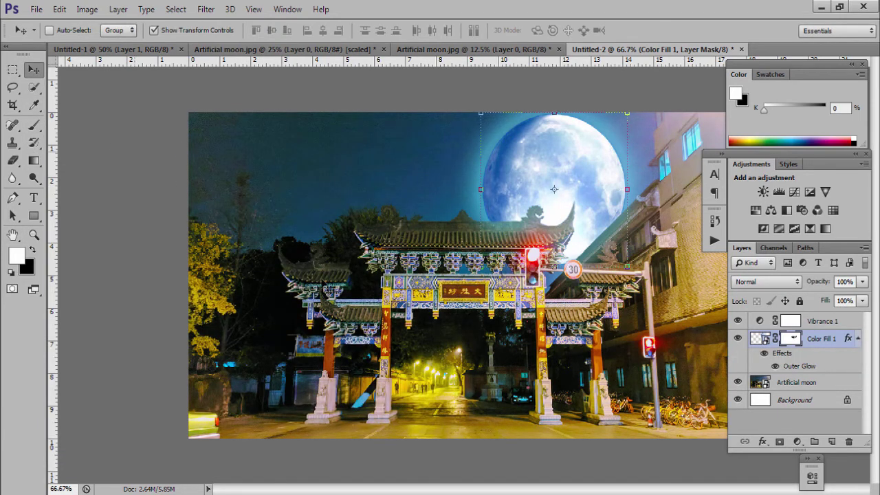
Step: Zoom out to 50% and reselect the Color Fill 1 layer with its effects list showing
key(ctrl+minus)
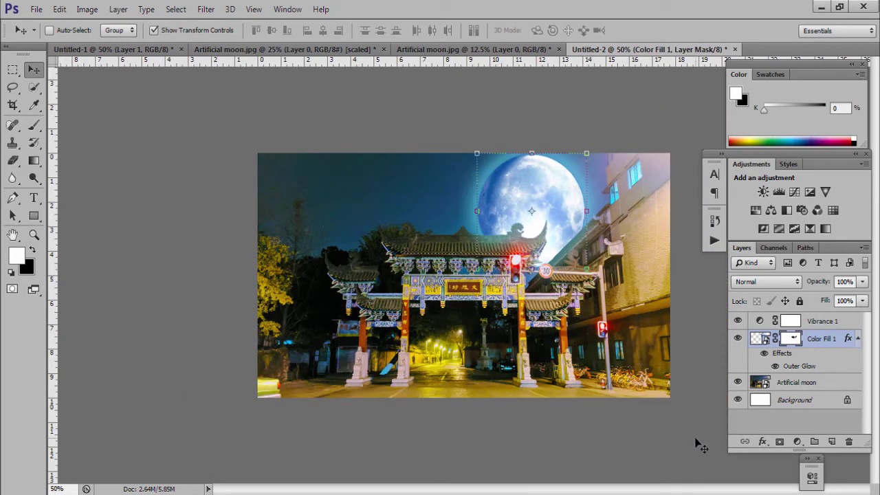
key(alt+bracketleft)
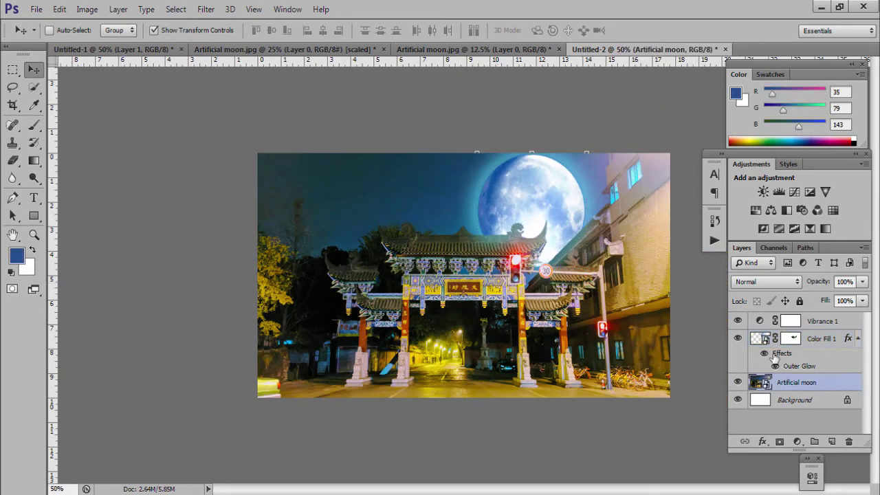
click(820, 345)
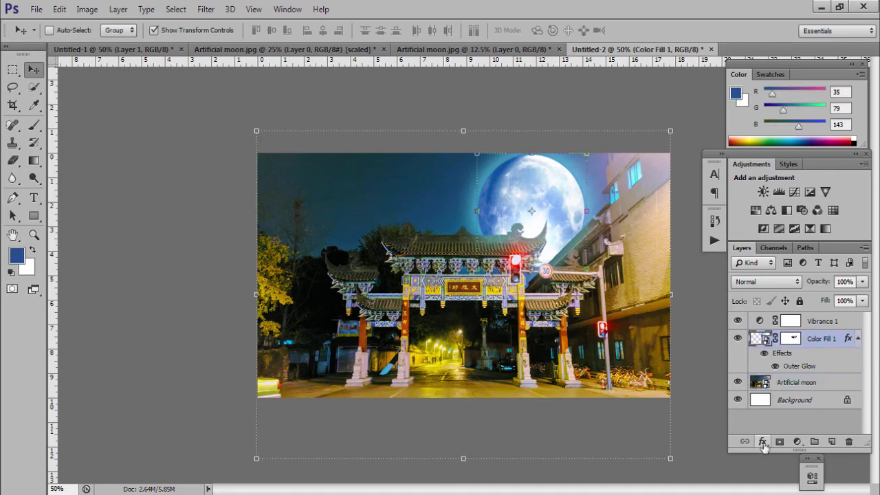
click(762, 441)
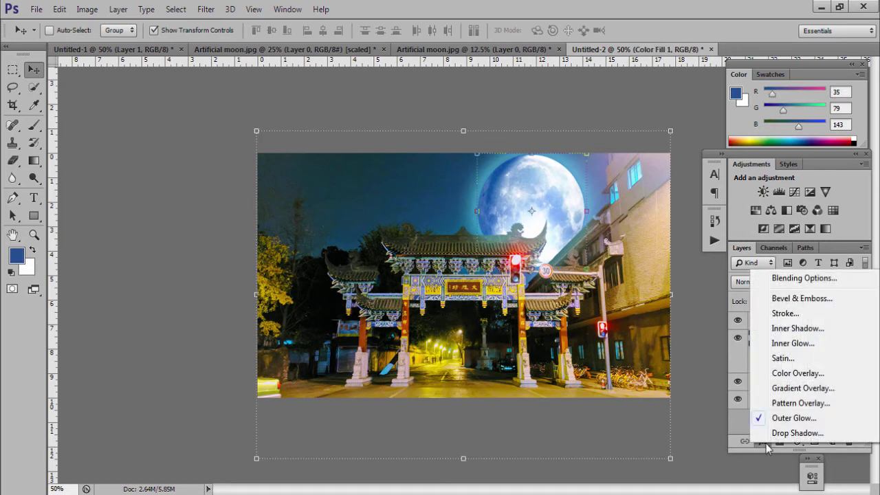
Step: Add an Inner Glow to the moon with Choke 0, 50% opacity and 103 px size
click(793, 345)
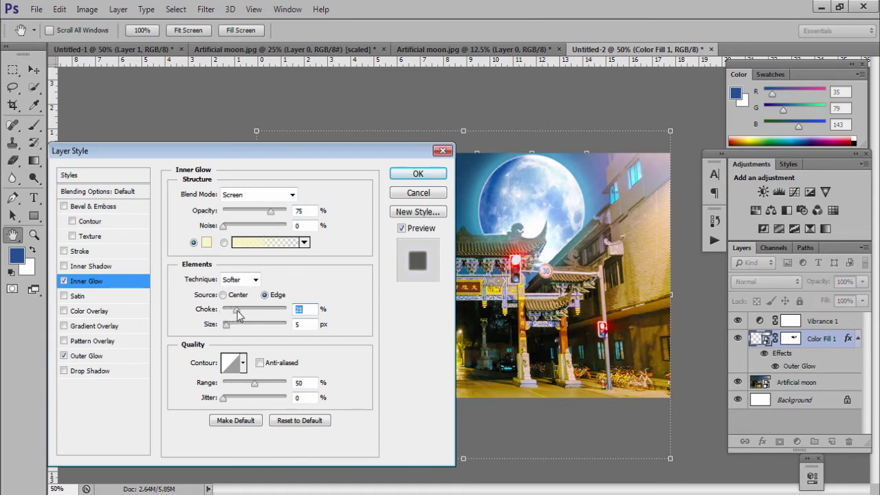
drag(234, 316, 245, 330)
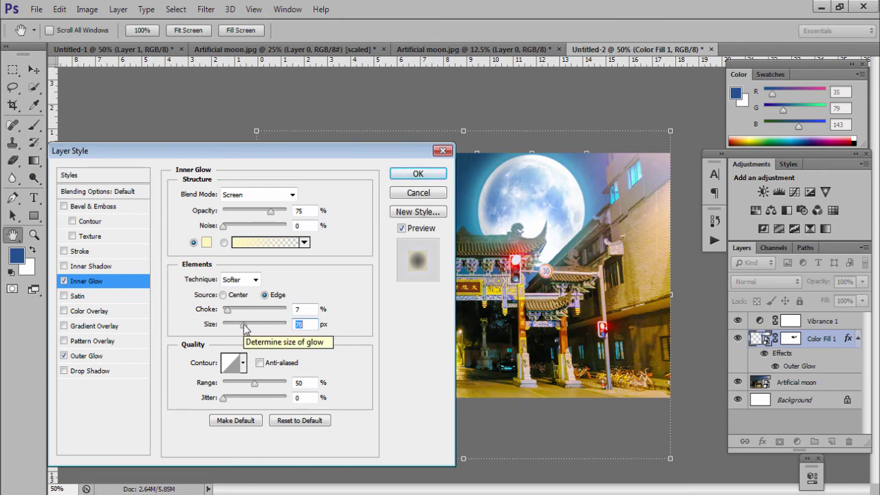
mouse_move(244, 326)
mouse_down()
mouse_move(267, 328)
mouse_move(216, 324)
mouse_move(236, 330)
mouse_up()
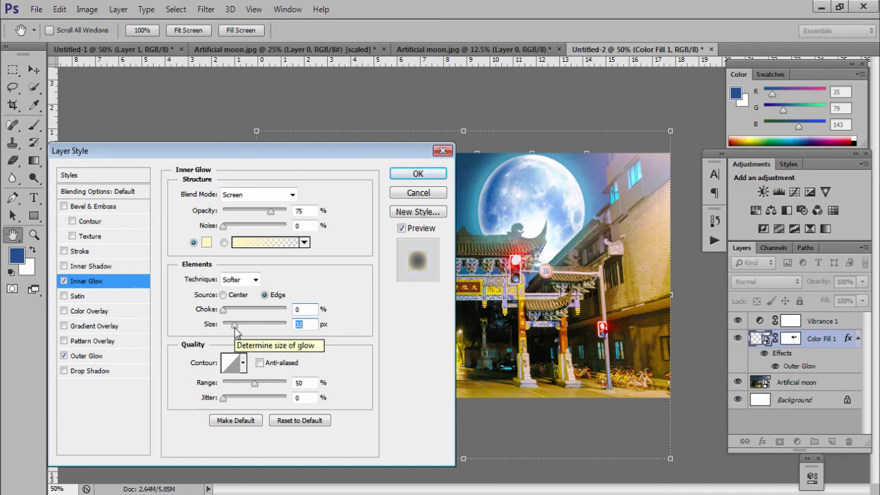
drag(270, 211, 255, 214)
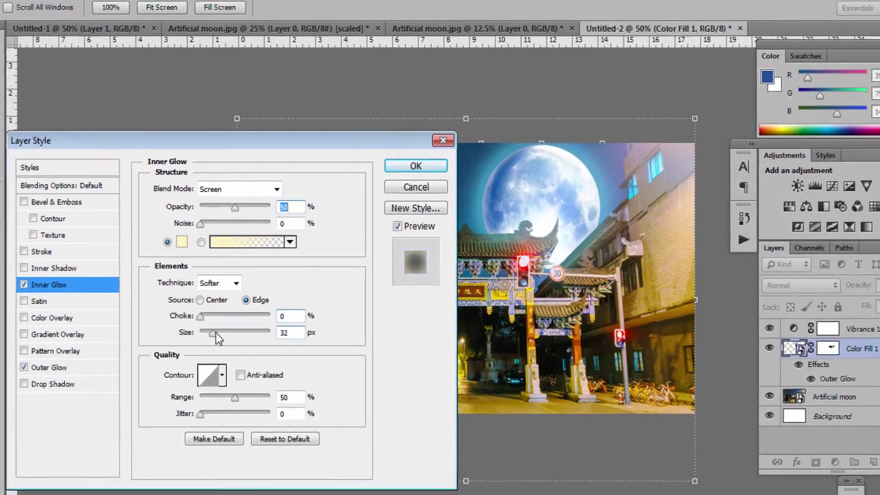
drag(216, 333, 231, 333)
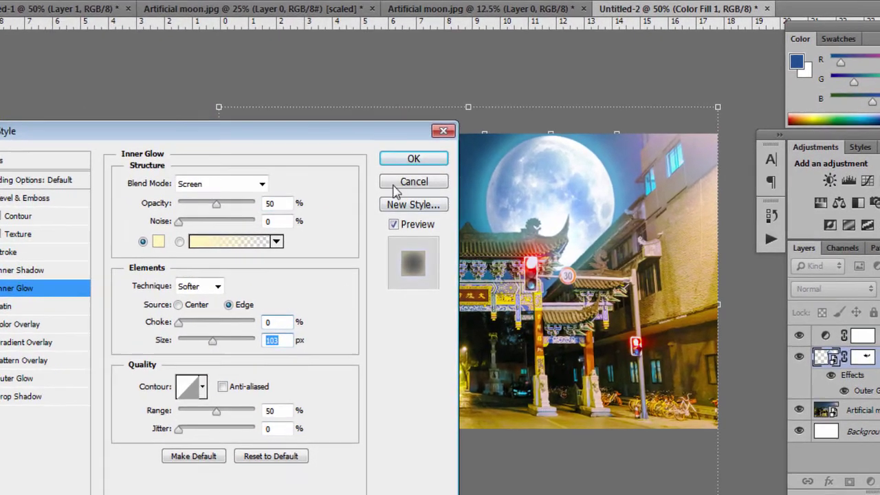
click(413, 158)
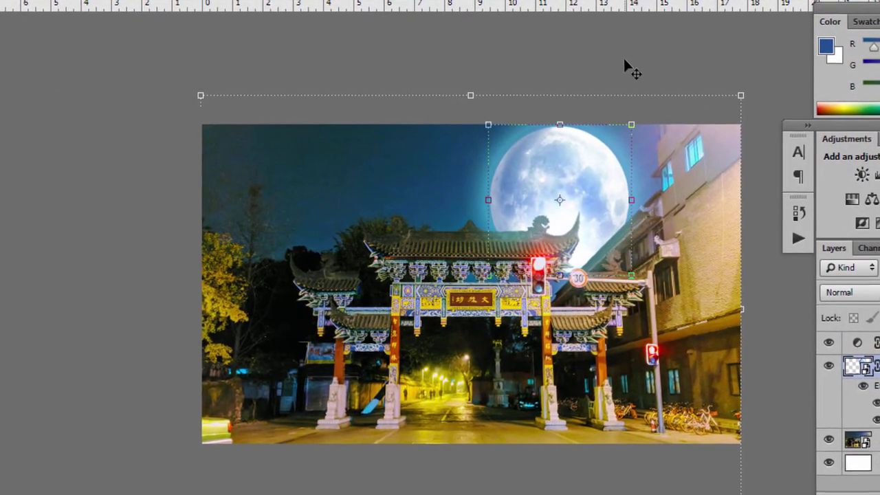